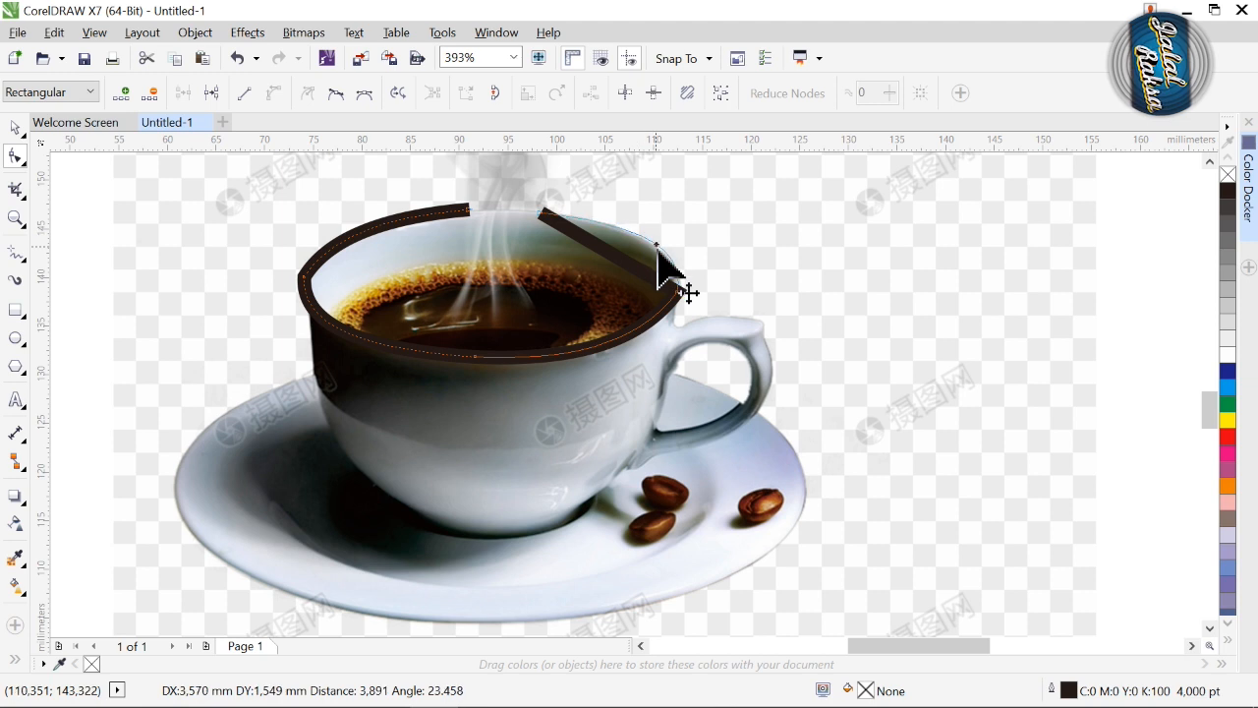
Remove the surplus nodes from the cup rim curve and colour its outline red (C0 M100 Y100 K0).
key(Delete)
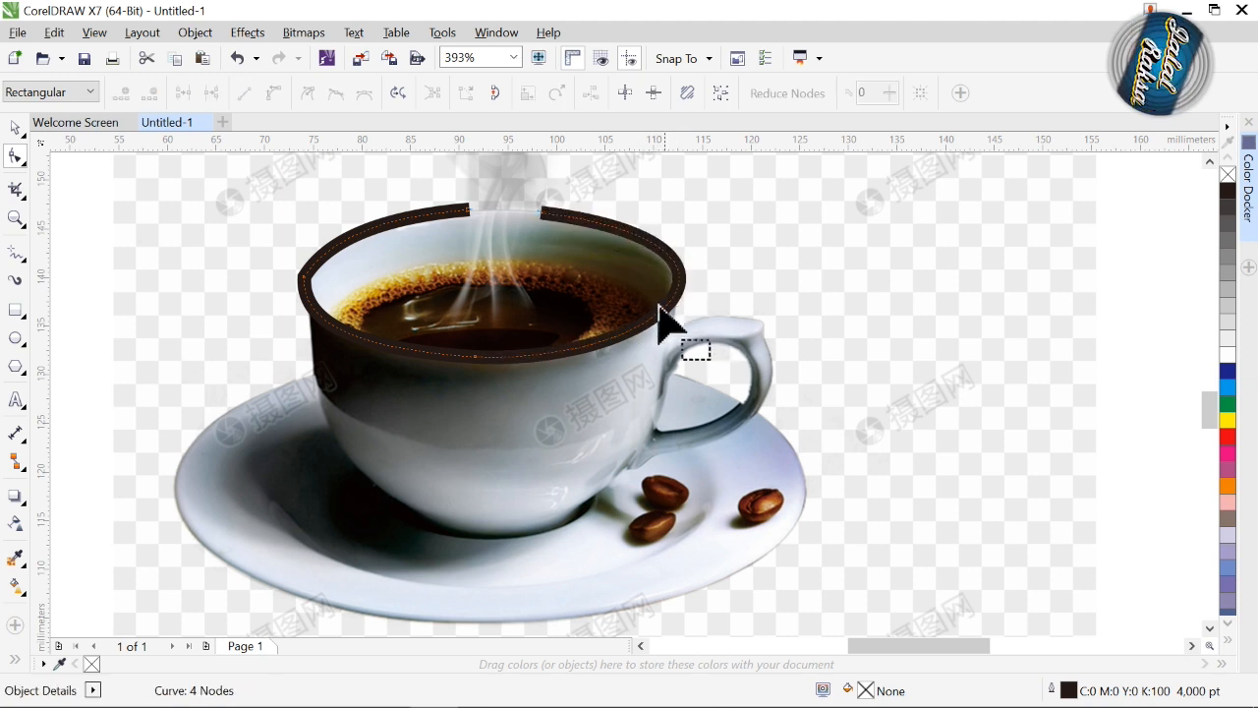
click(305, 281)
key(Delete)
click(12, 127)
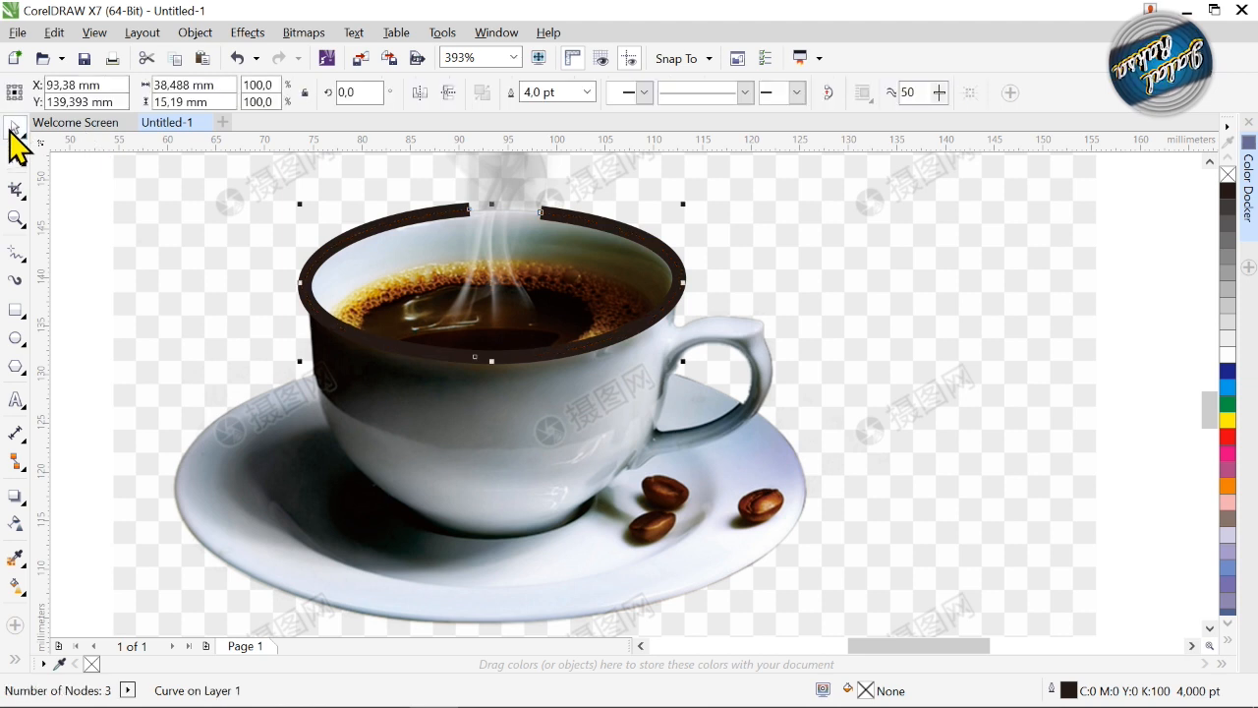
right_click(1227, 437)
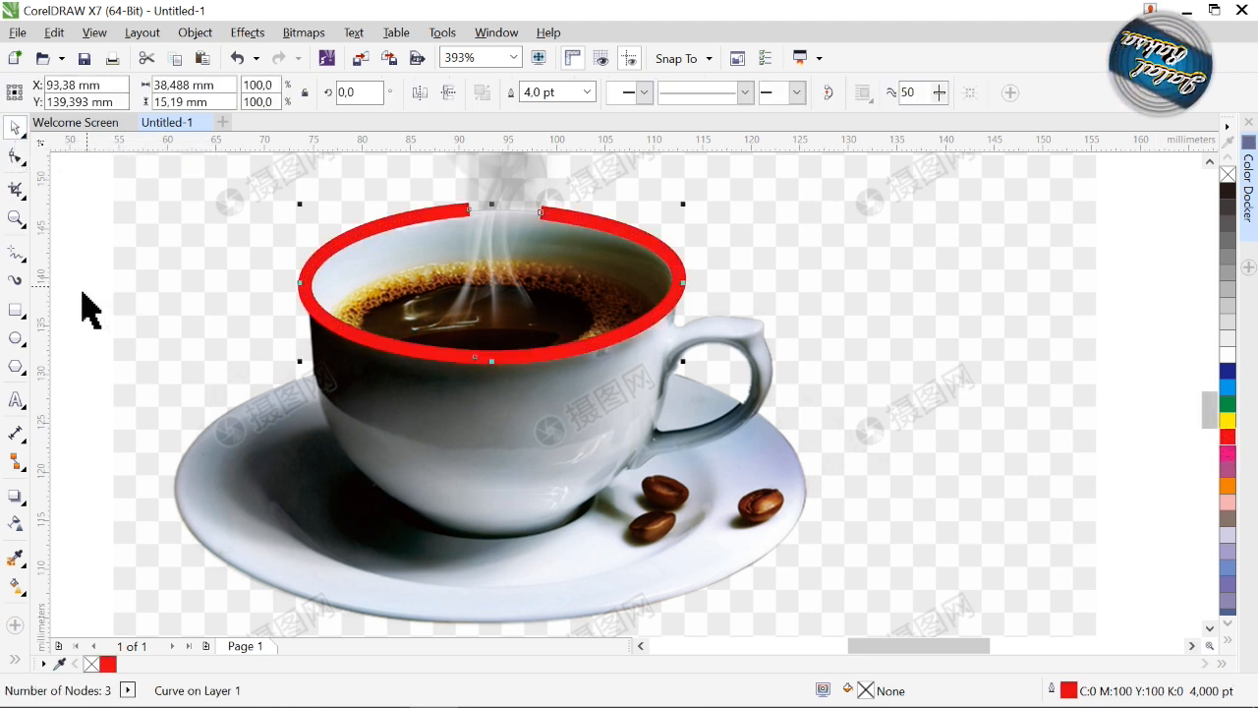
Draw a six-node open line around the cup's body from rim end to rim end, about 38 mm wide and 23 mm high.
click(13, 254)
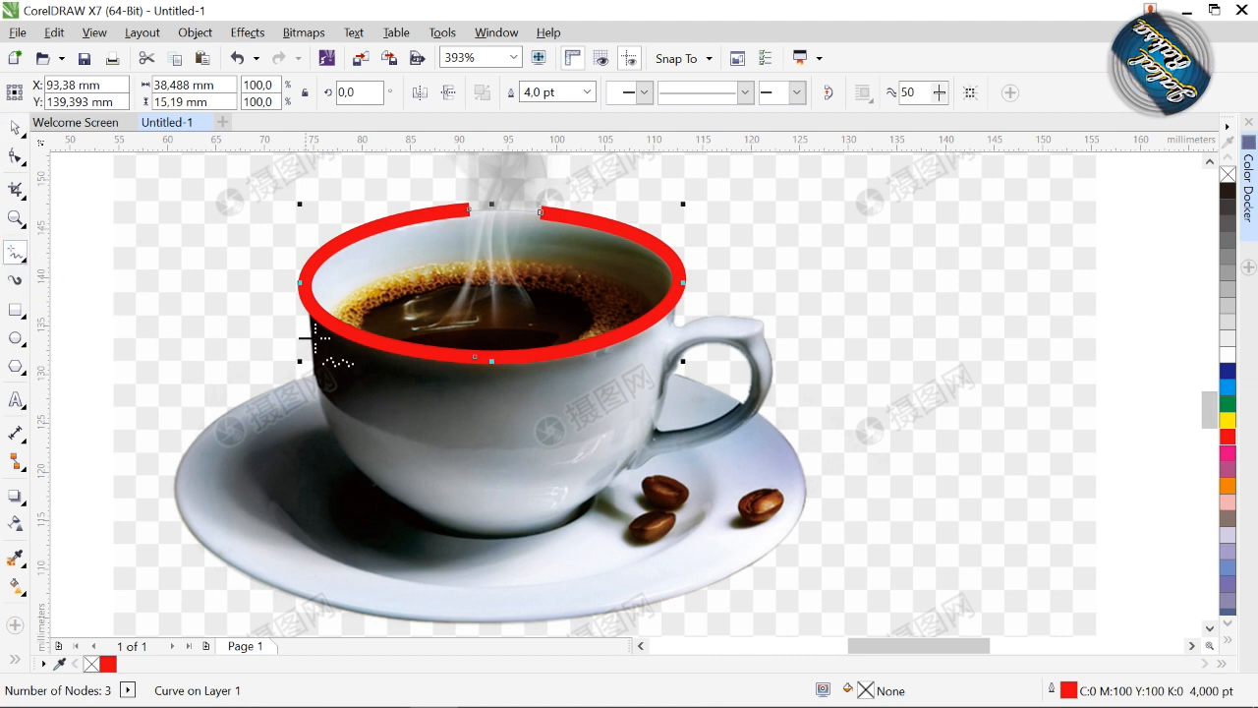
click(307, 313)
click(317, 405)
click(434, 528)
click(556, 521)
click(646, 446)
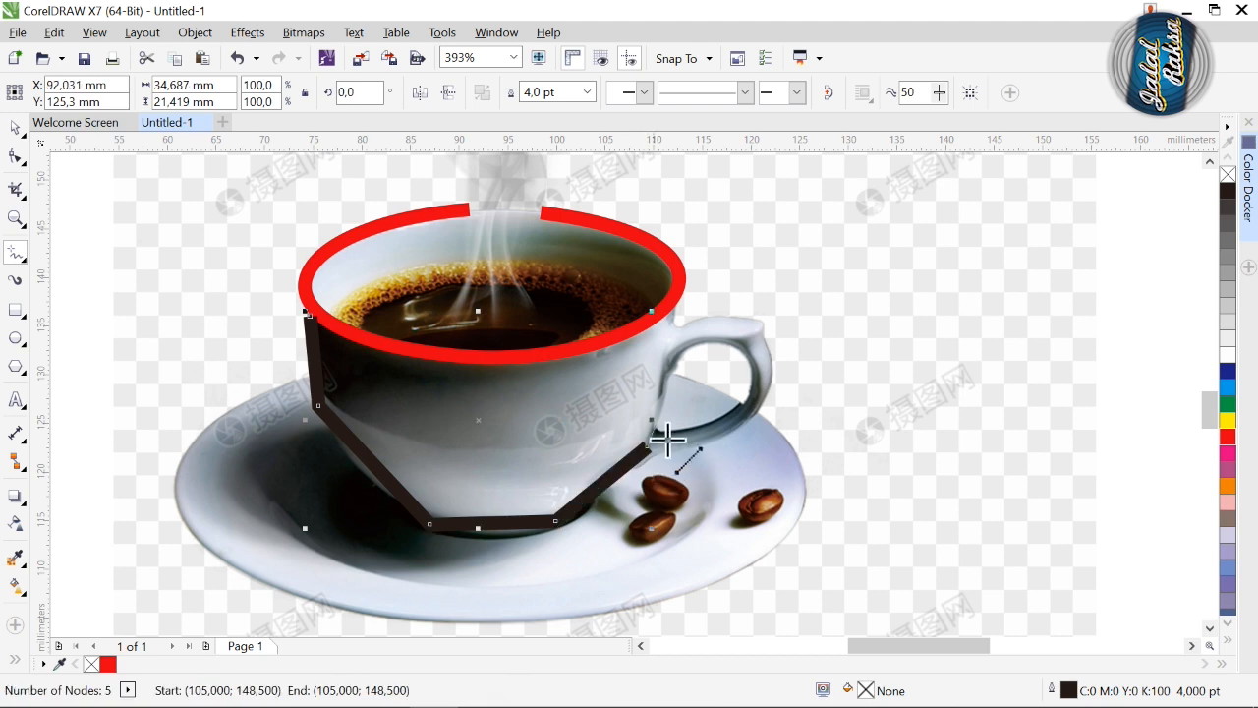
click(679, 305)
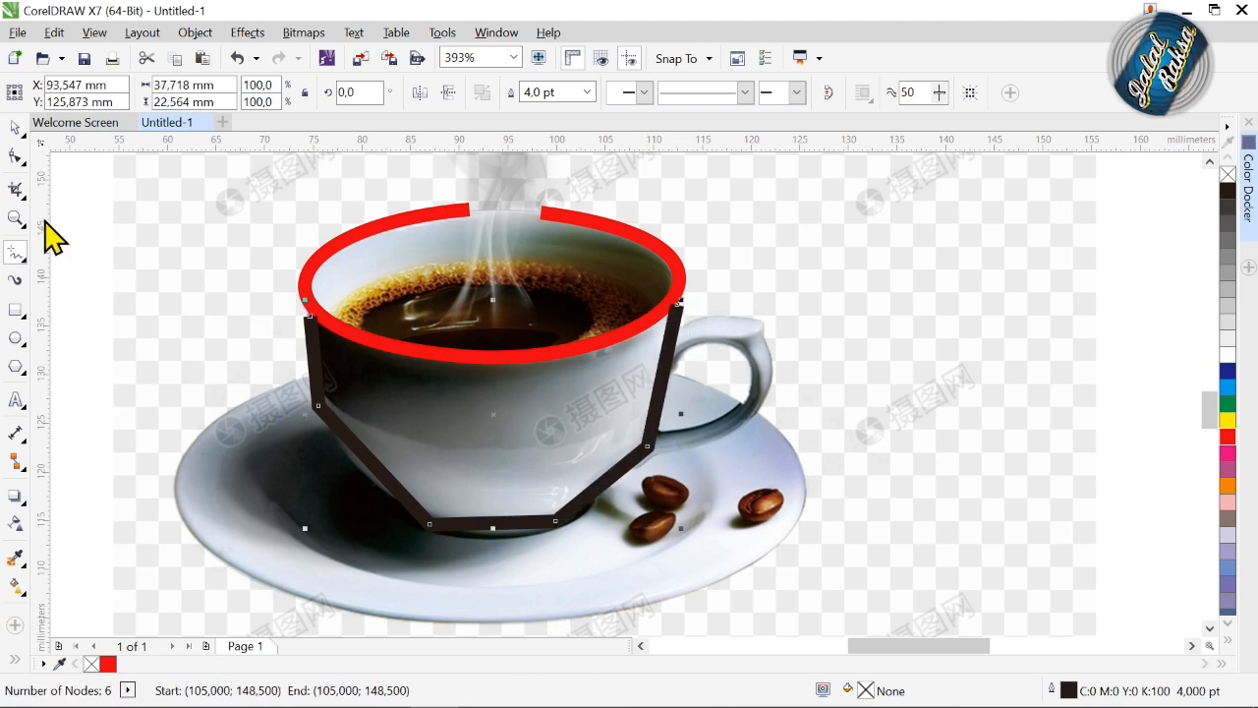
Convert the cup body line to curves bent along the cup's sides and base, and colour its outline red.
click(15, 156)
drag(206, 260, 763, 575)
click(274, 93)
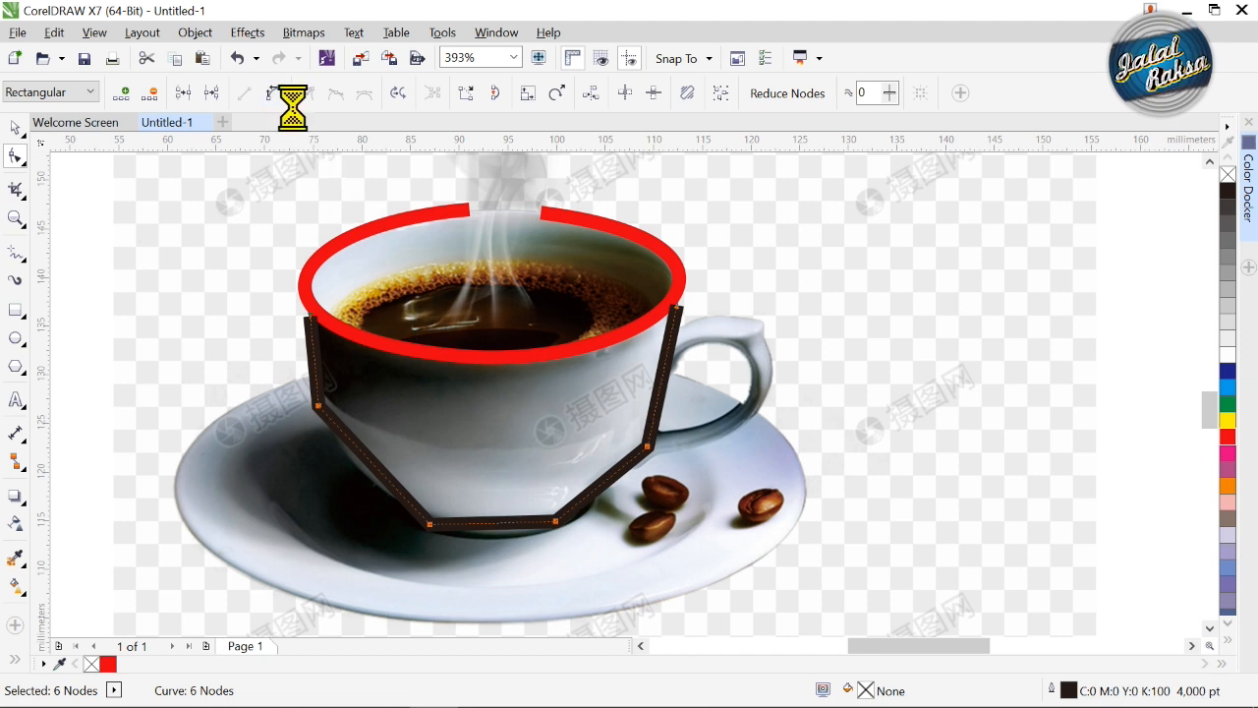
drag(376, 464, 357, 472)
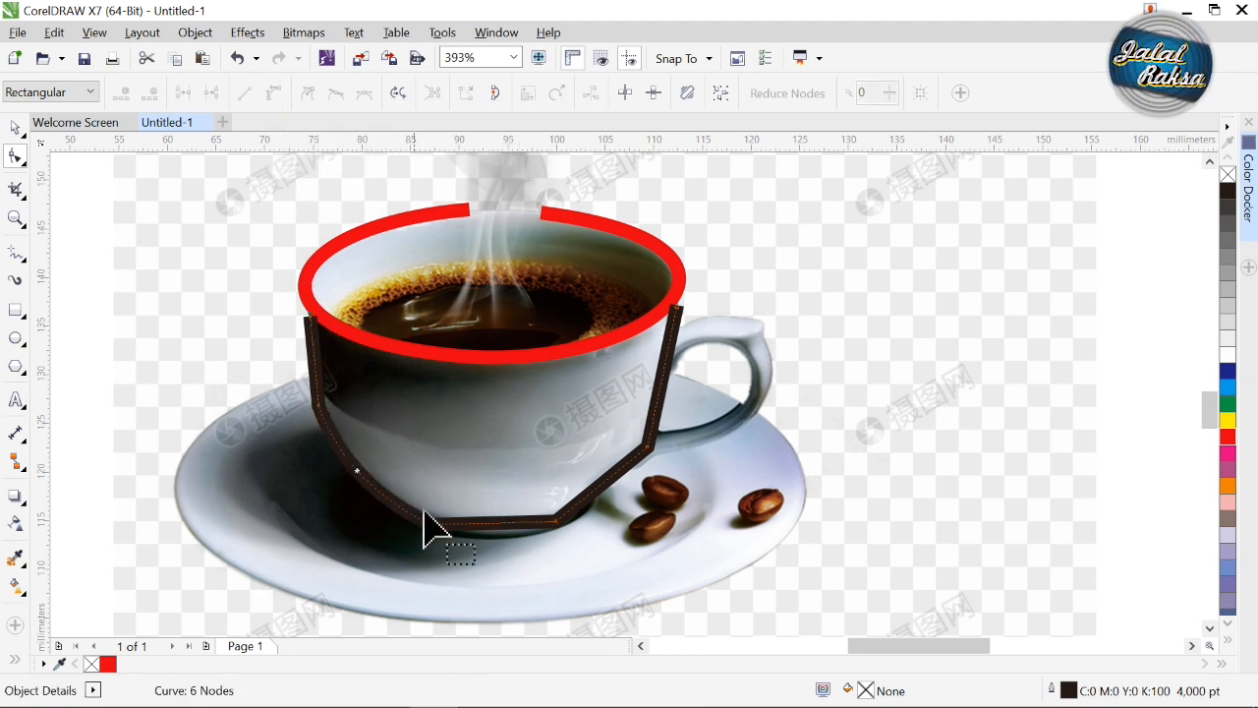
drag(612, 477, 620, 488)
drag(663, 377, 676, 371)
drag(326, 393, 313, 382)
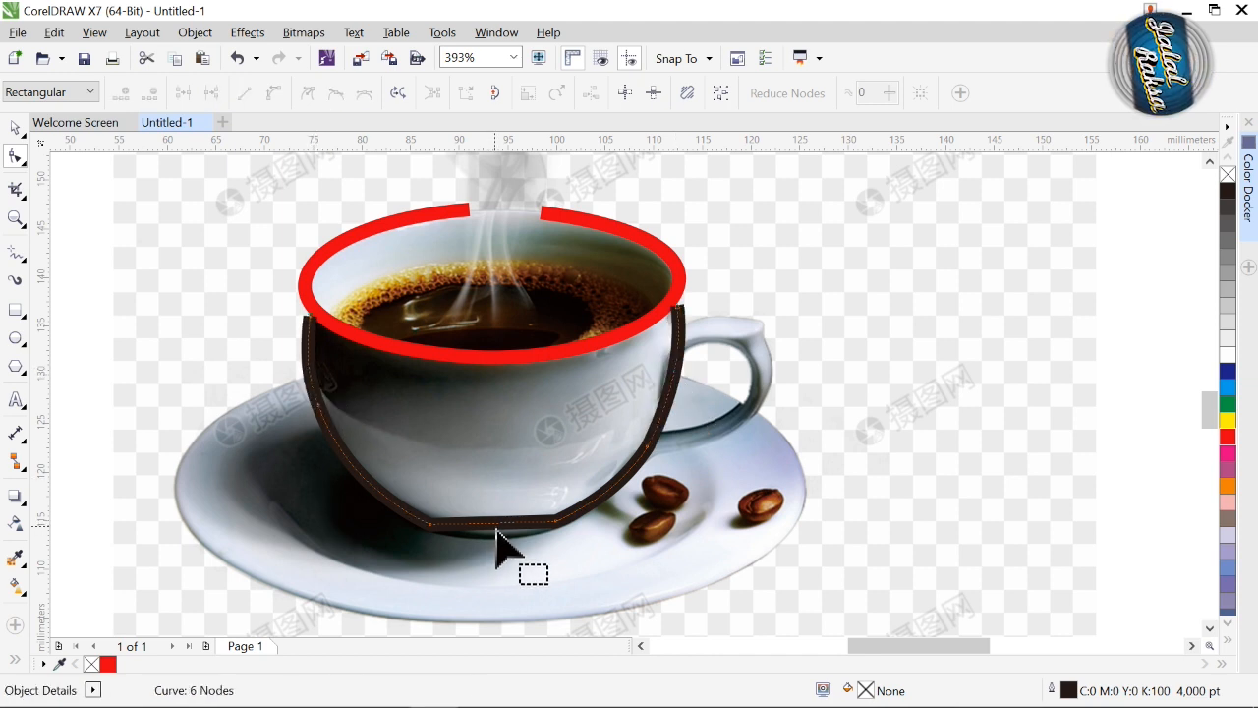
drag(496, 525, 495, 537)
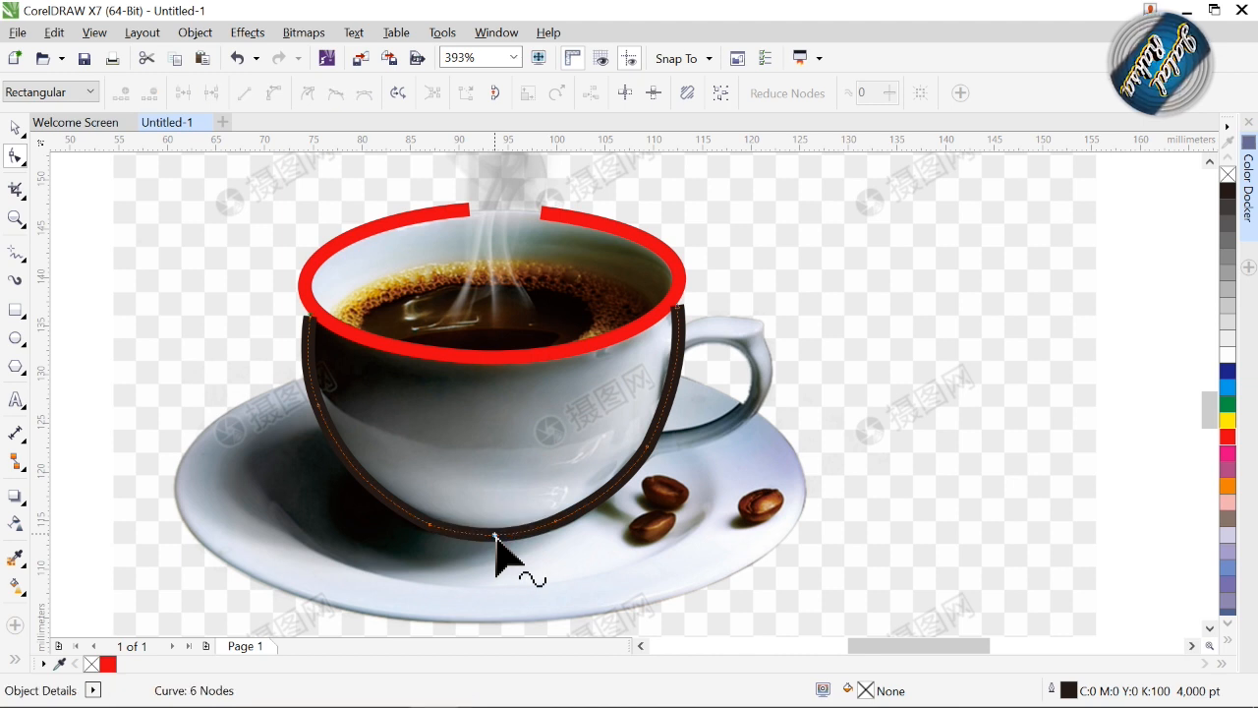
right_click(1229, 439)
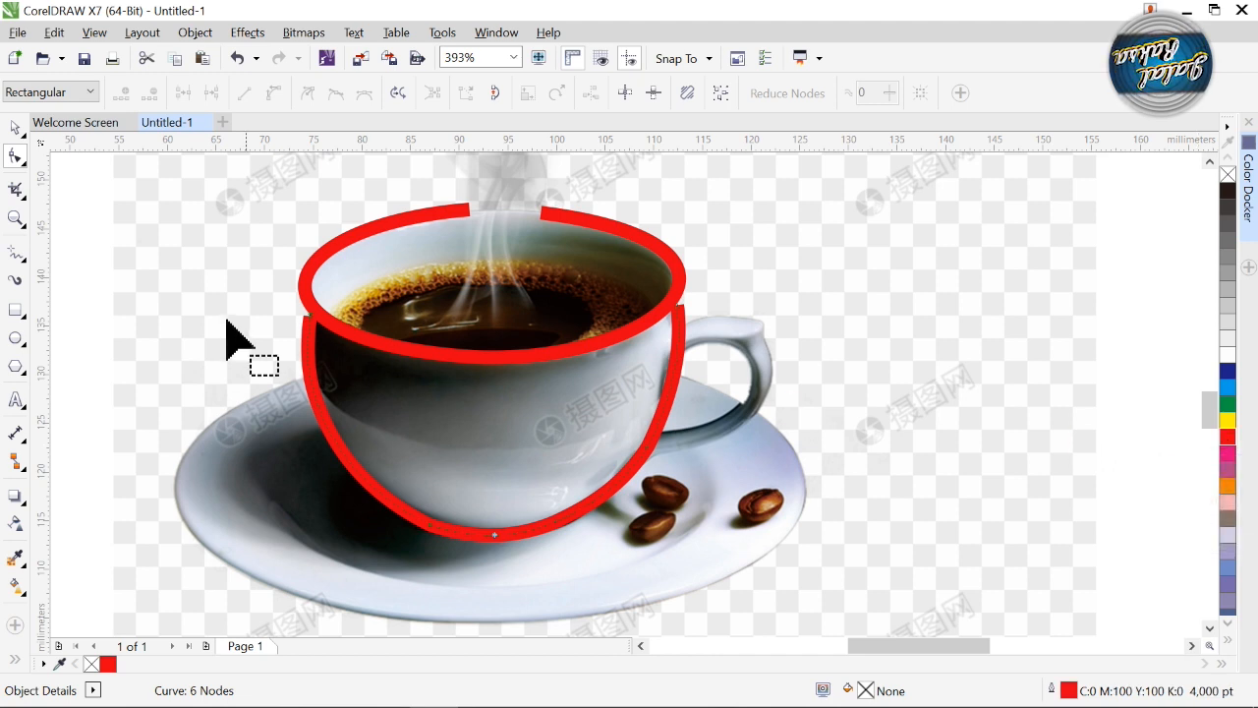
Draw a three-node open line along the cup's handle, about 11 mm wide and 12 mm high.
click(14, 254)
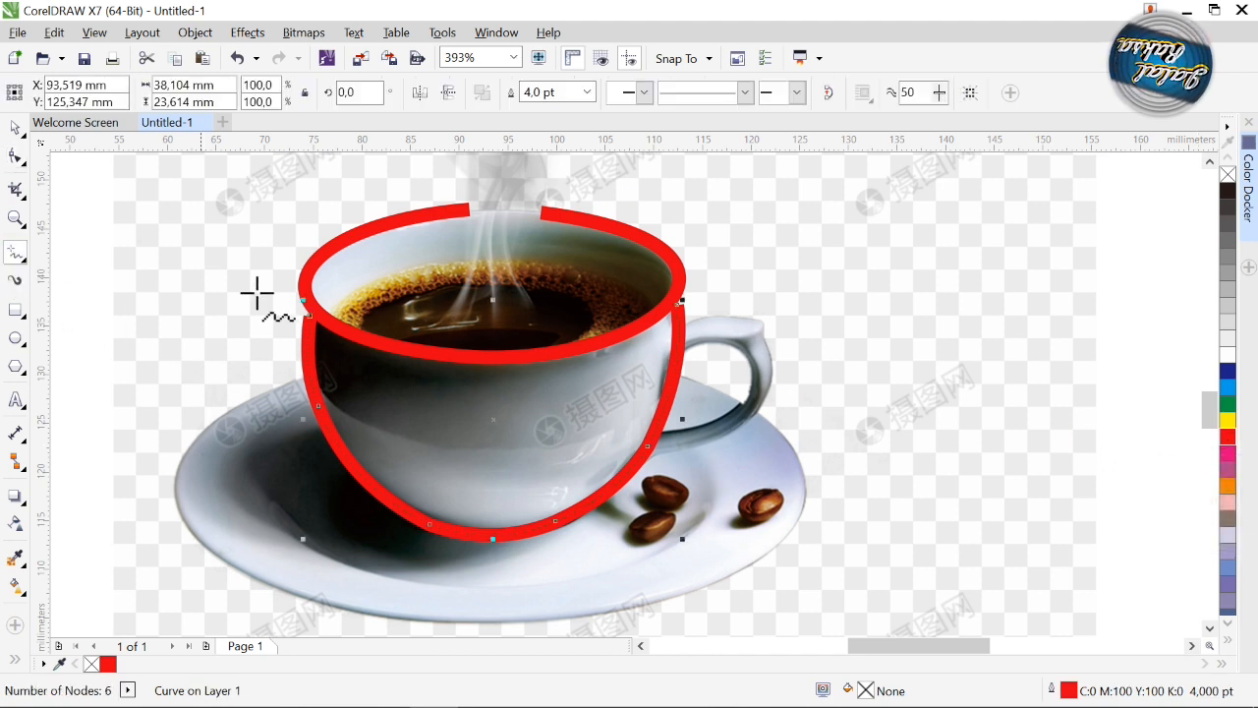
click(692, 332)
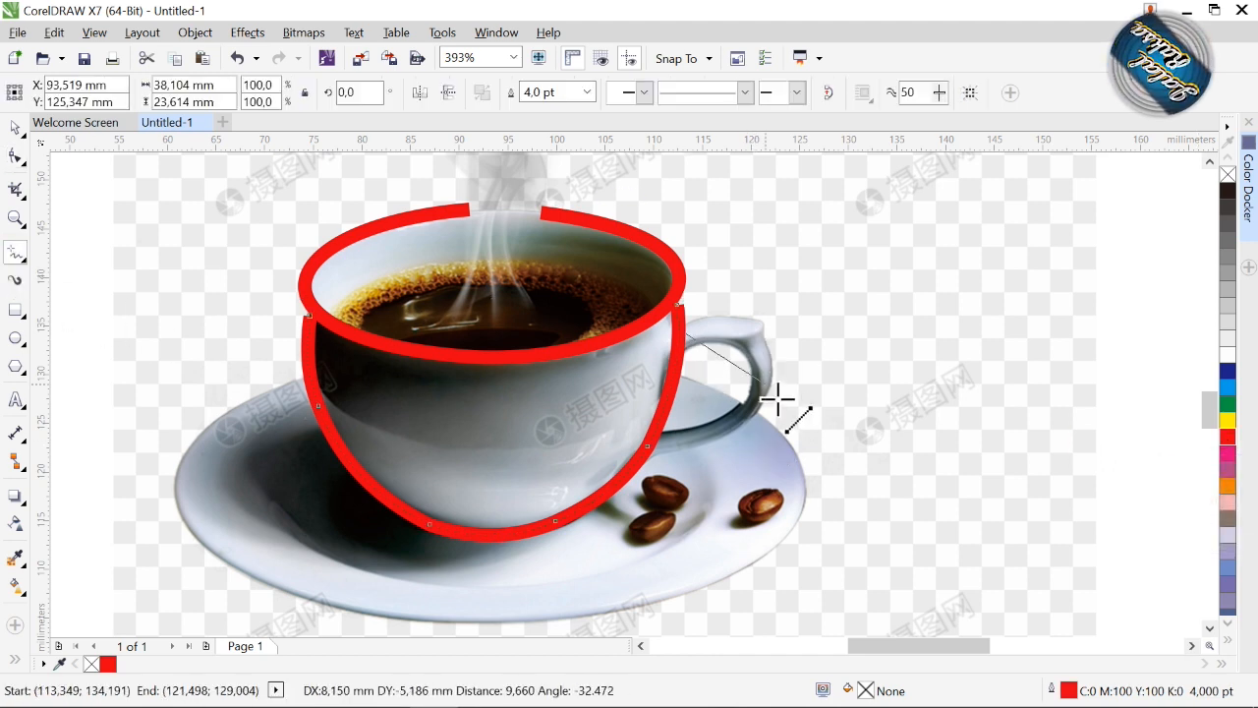
click(768, 387)
click(666, 455)
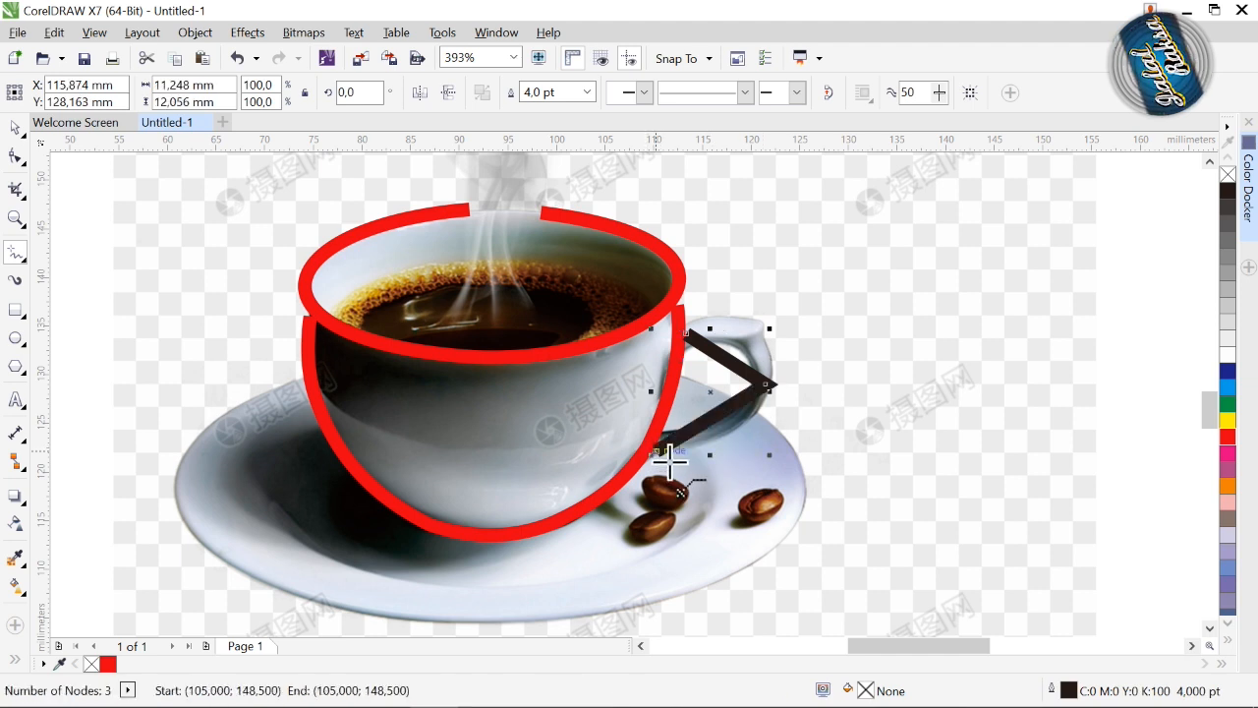
Convert the handle line to curves bent along the handle's outer edge, and colour its outline red.
click(15, 155)
drag(618, 281, 826, 505)
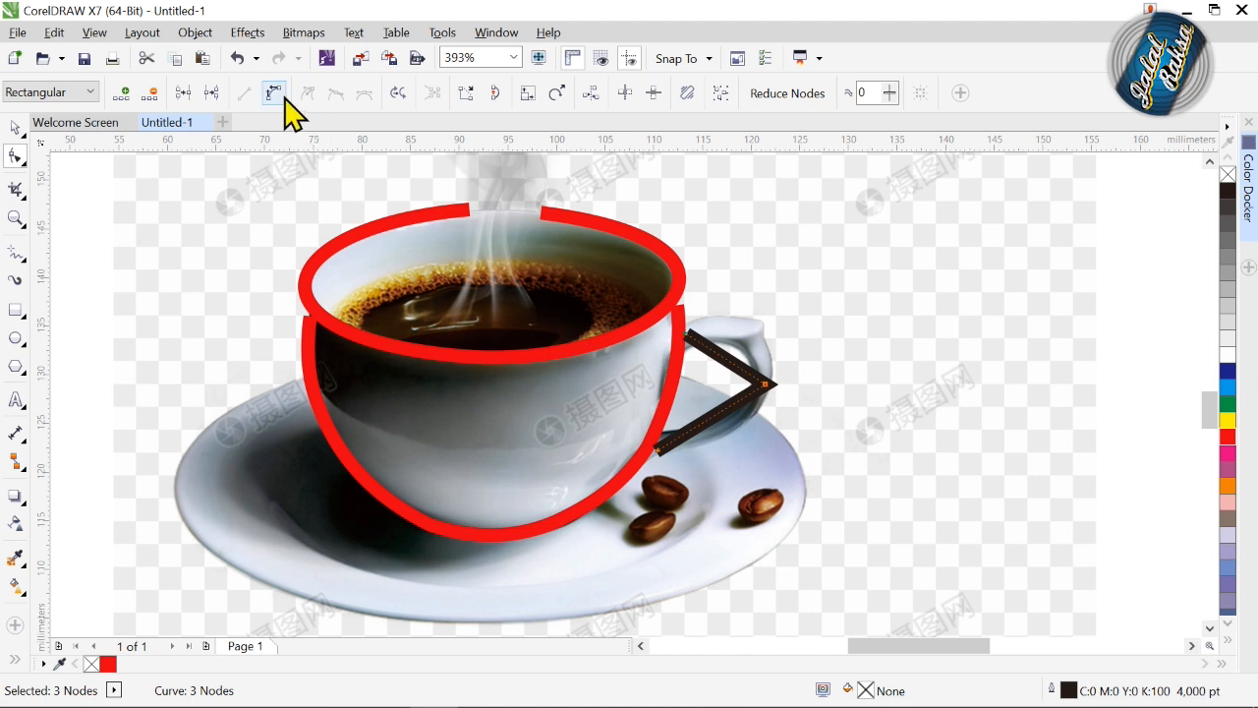
click(282, 95)
drag(733, 364, 740, 426)
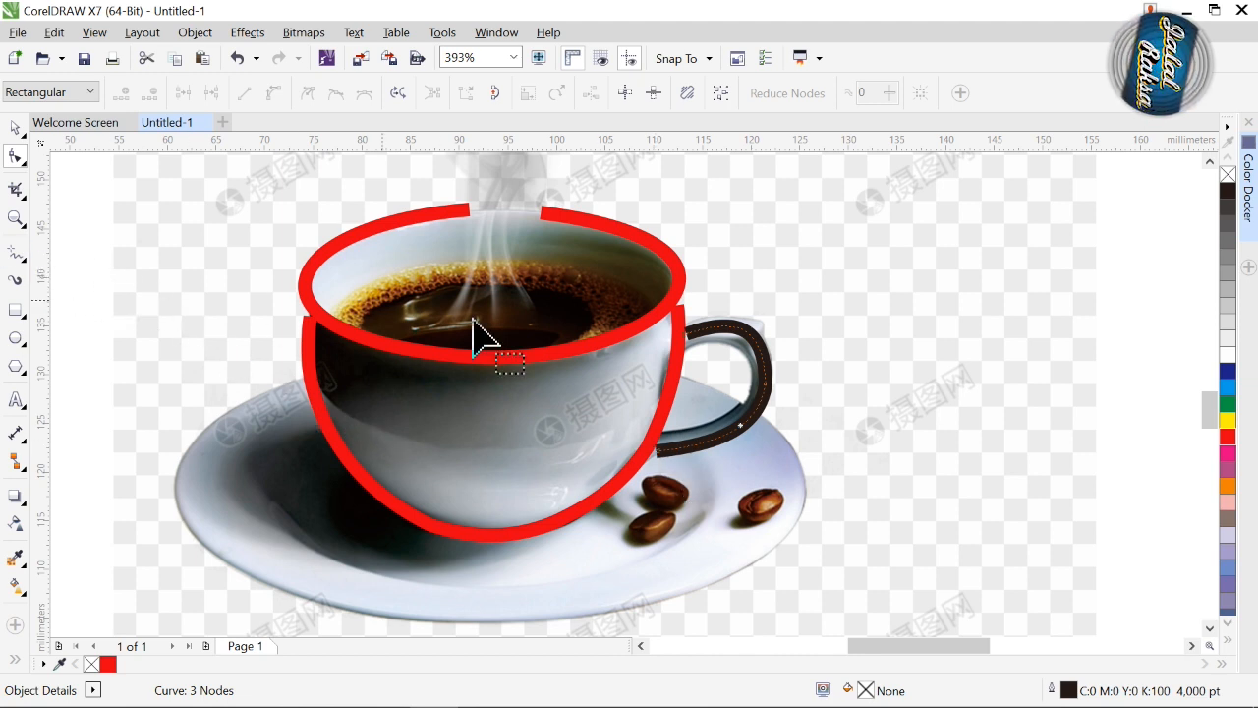
right_click(1227, 439)
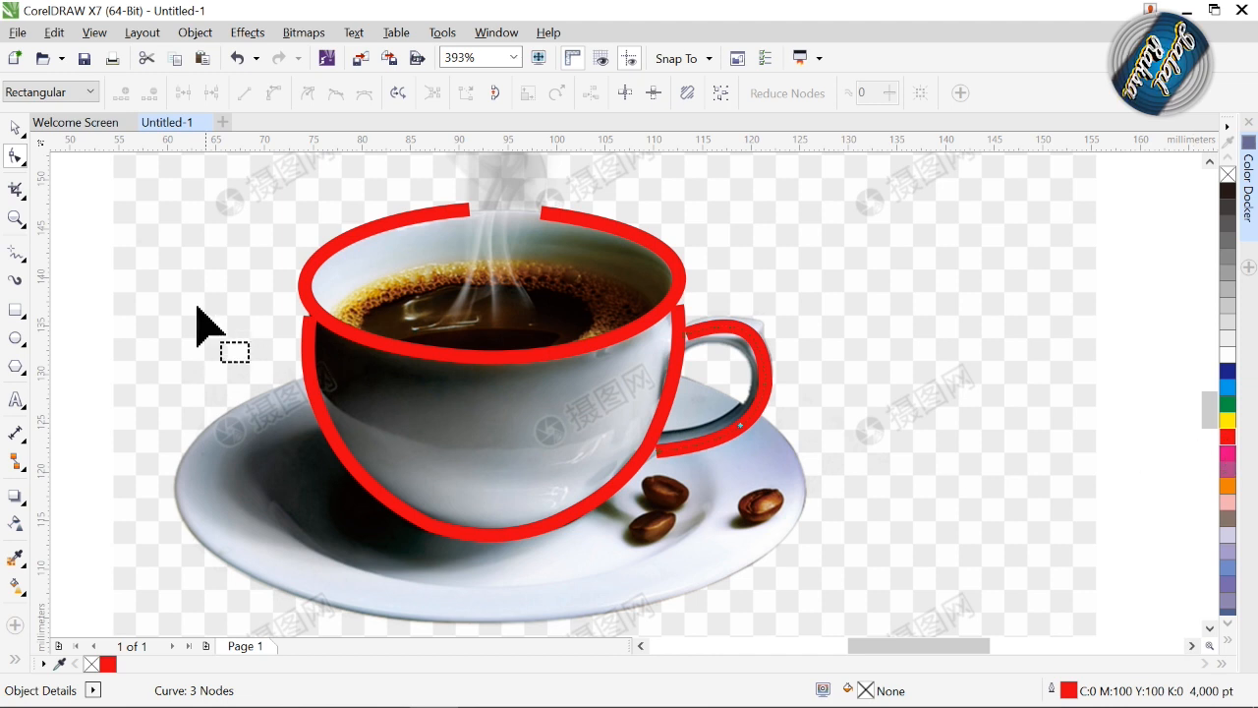
Draw a five-node open line around the saucer from the cup's left side to the handle, about 64 mm wide.
click(16, 254)
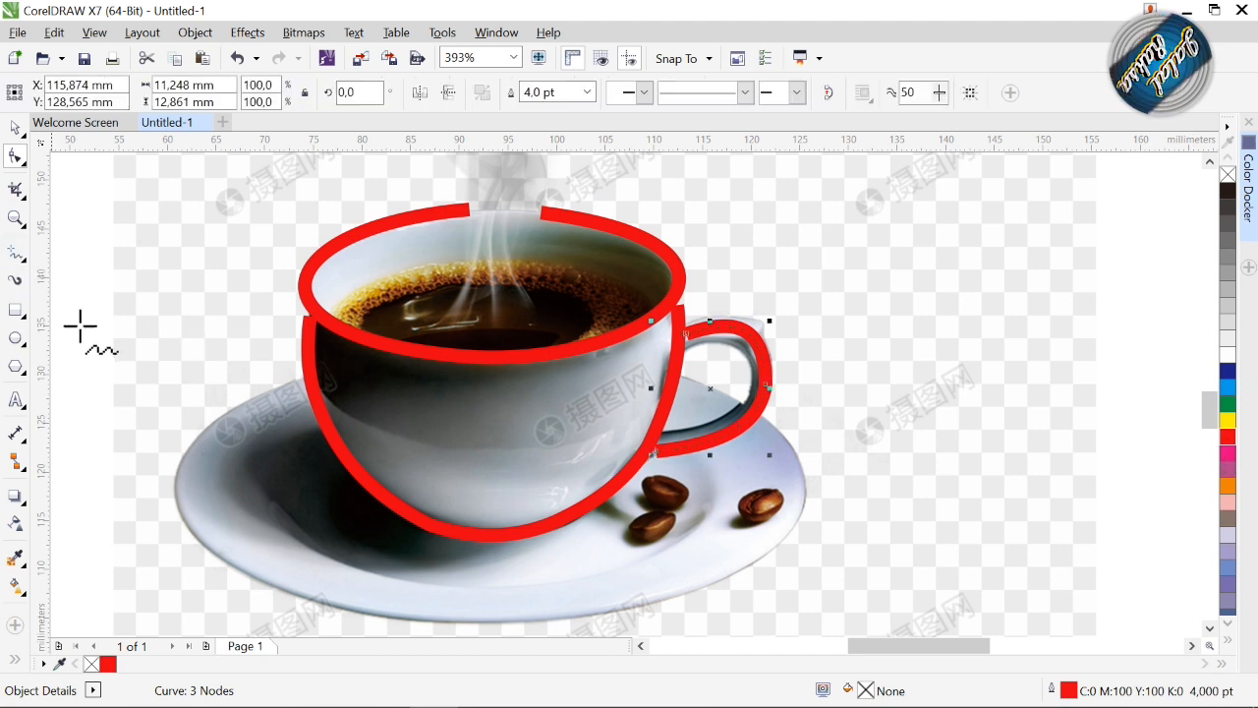
click(303, 379)
double_click(182, 522)
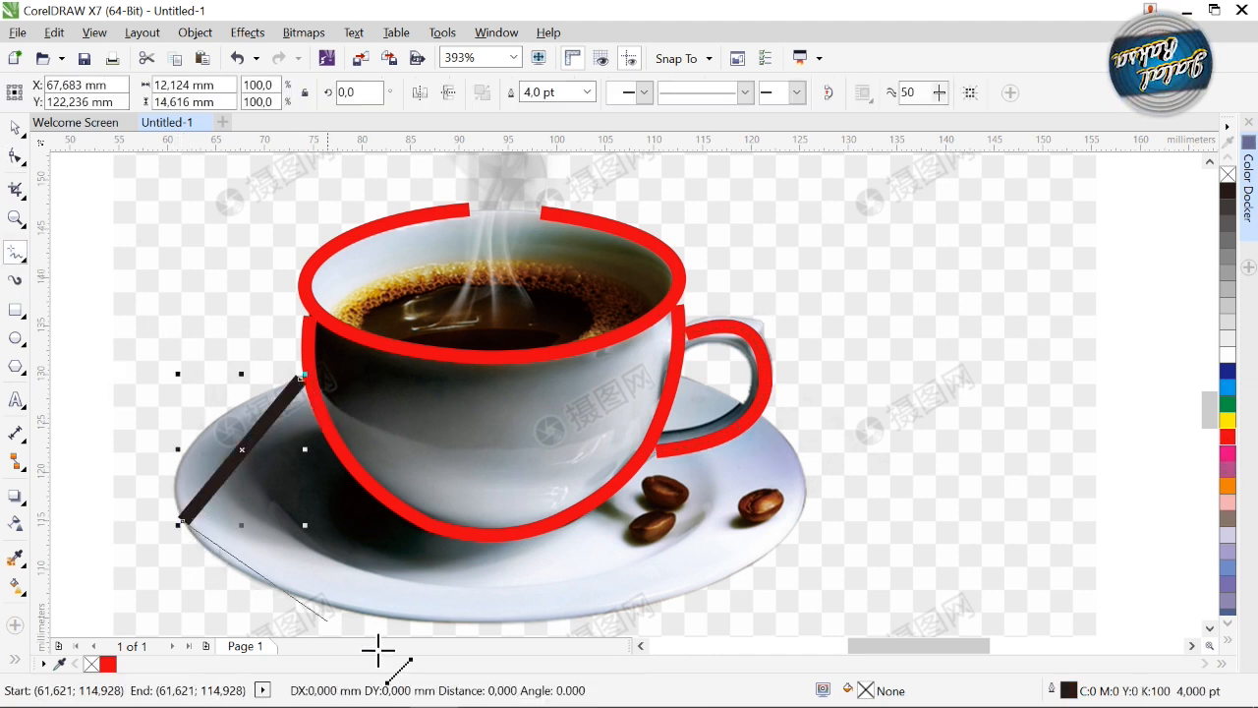
double_click(558, 561)
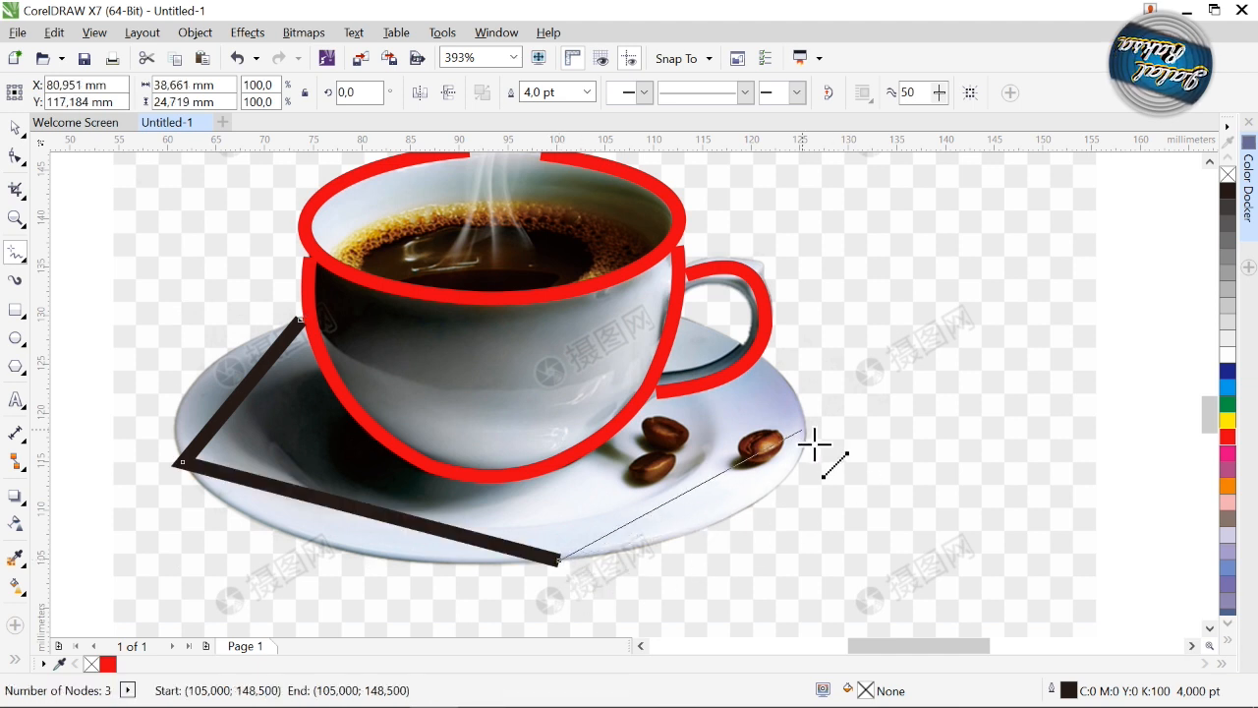
double_click(807, 431)
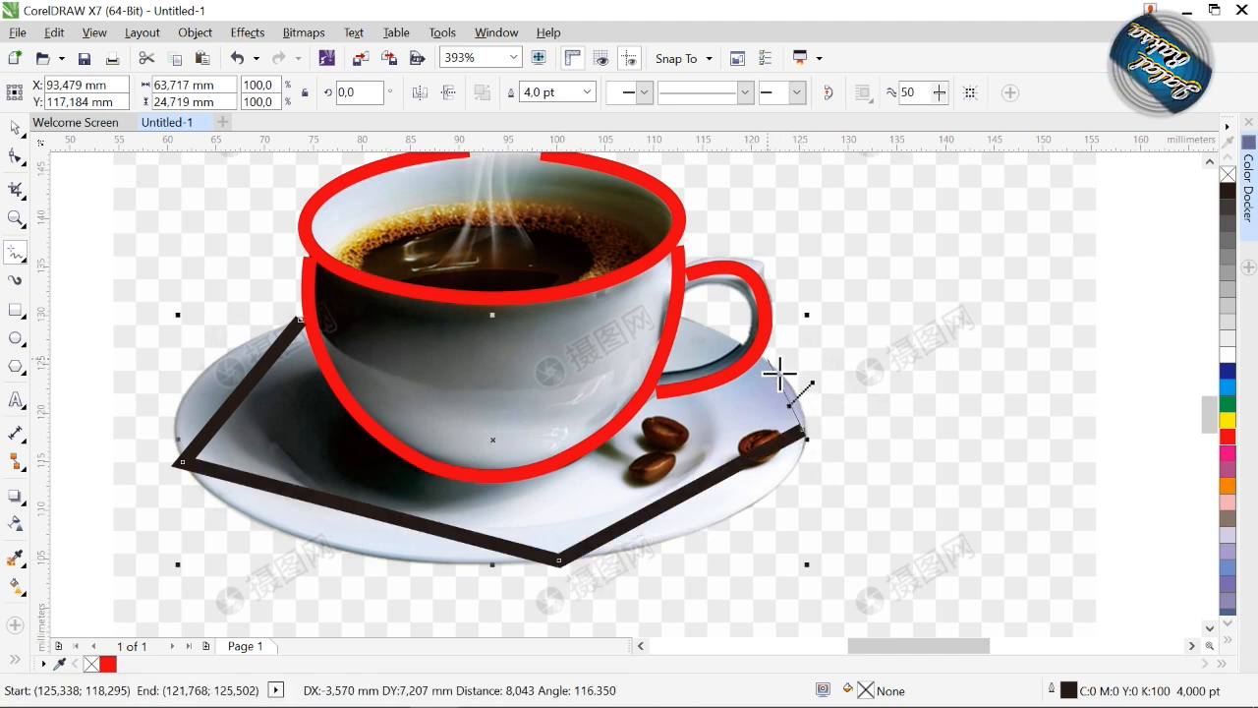
double_click(772, 363)
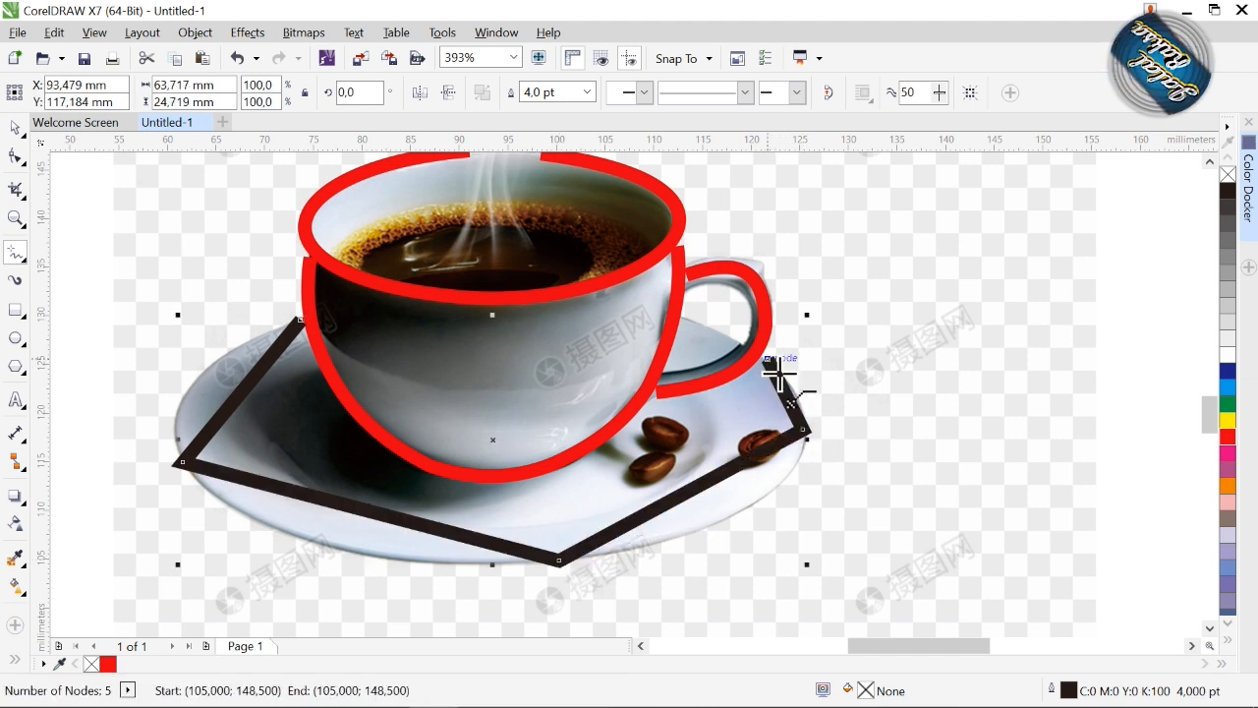
Convert all segments of the saucer line to curves and bend them to follow the saucer's outer edge.
click(15, 156)
drag(134, 247, 888, 606)
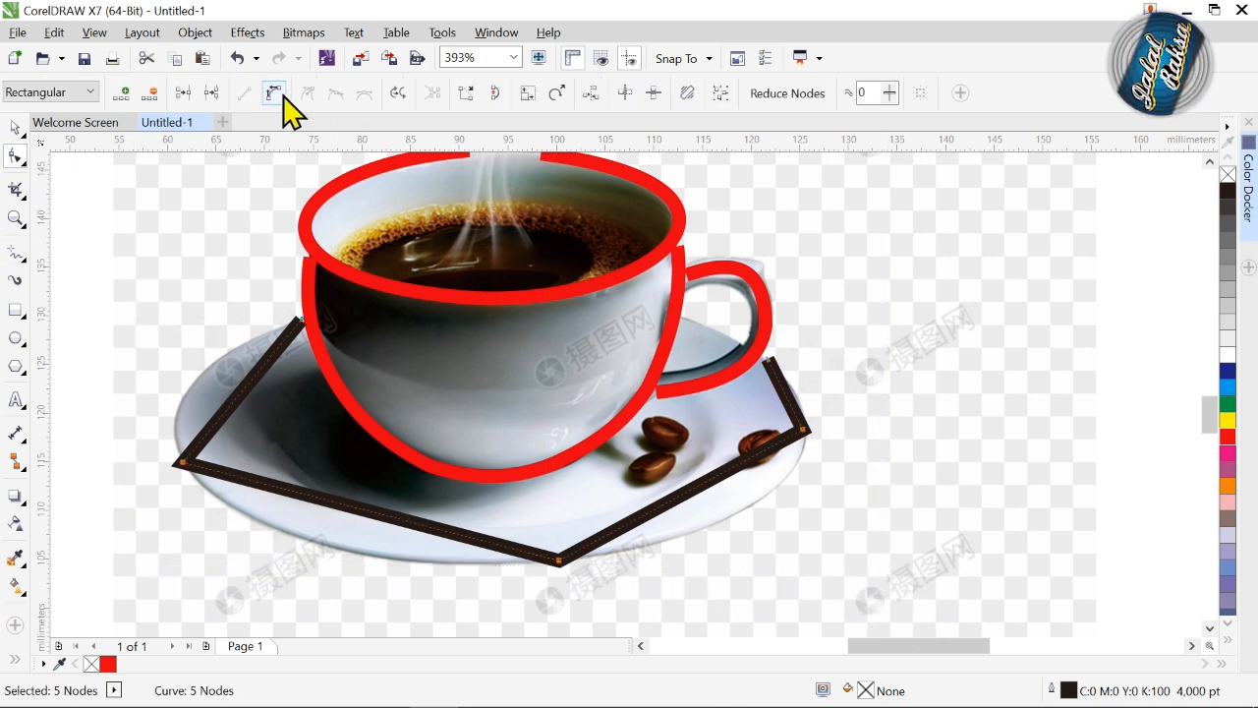
click(222, 381)
drag(219, 382, 183, 408)
mouse_move(317, 547)
mouse_down()
mouse_move(303, 557)
mouse_move(325, 560)
mouse_up()
drag(695, 507, 733, 521)
drag(795, 418, 765, 457)
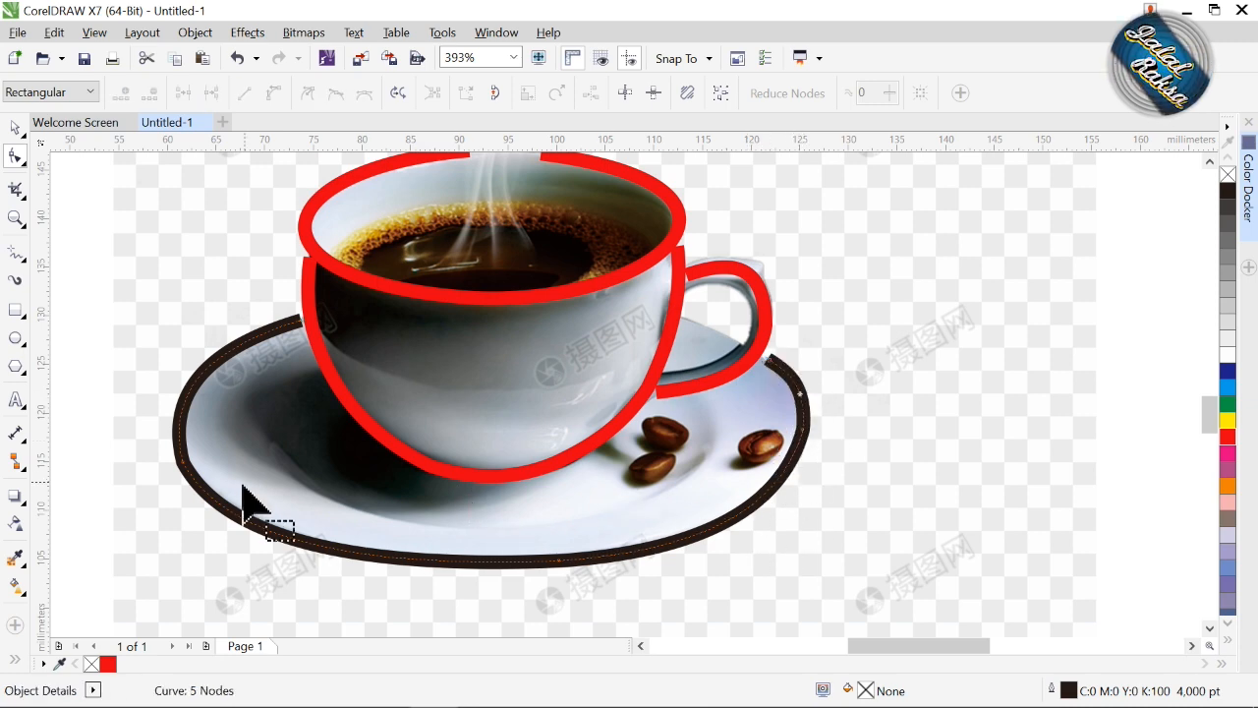
Remove the saucer curve's left and right side nodes and shift its bottom node slightly left.
double_click(184, 468)
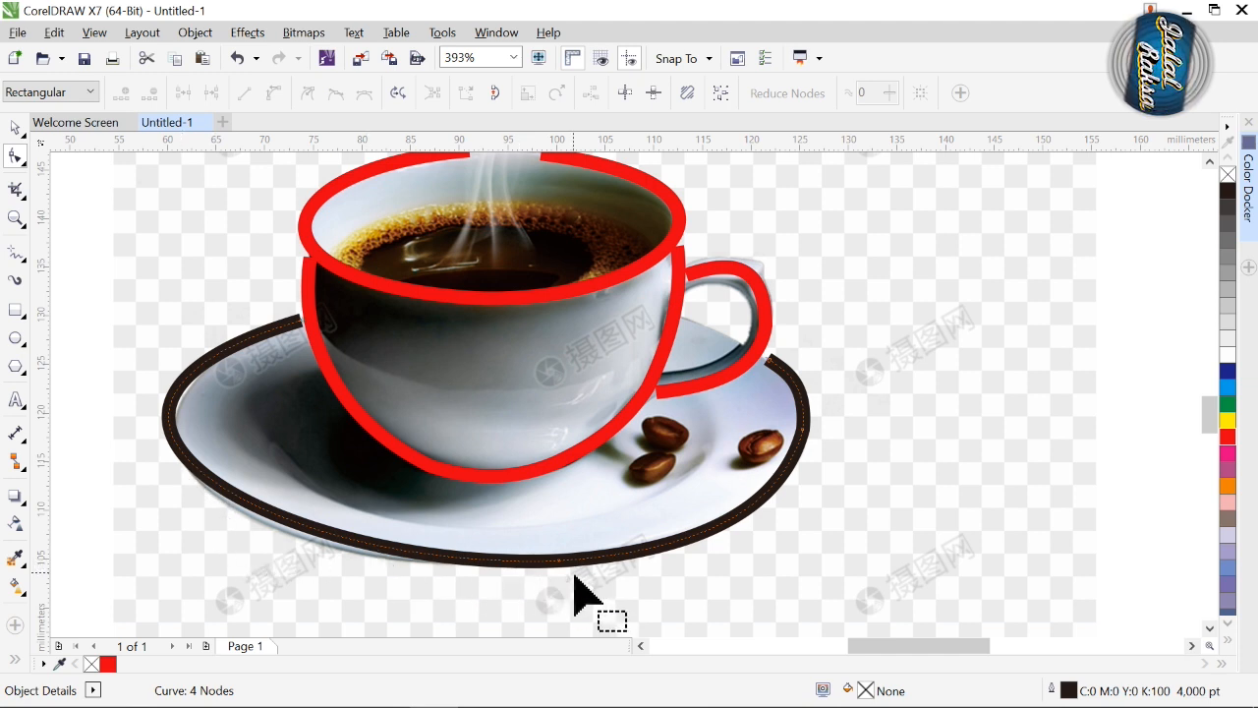
double_click(803, 433)
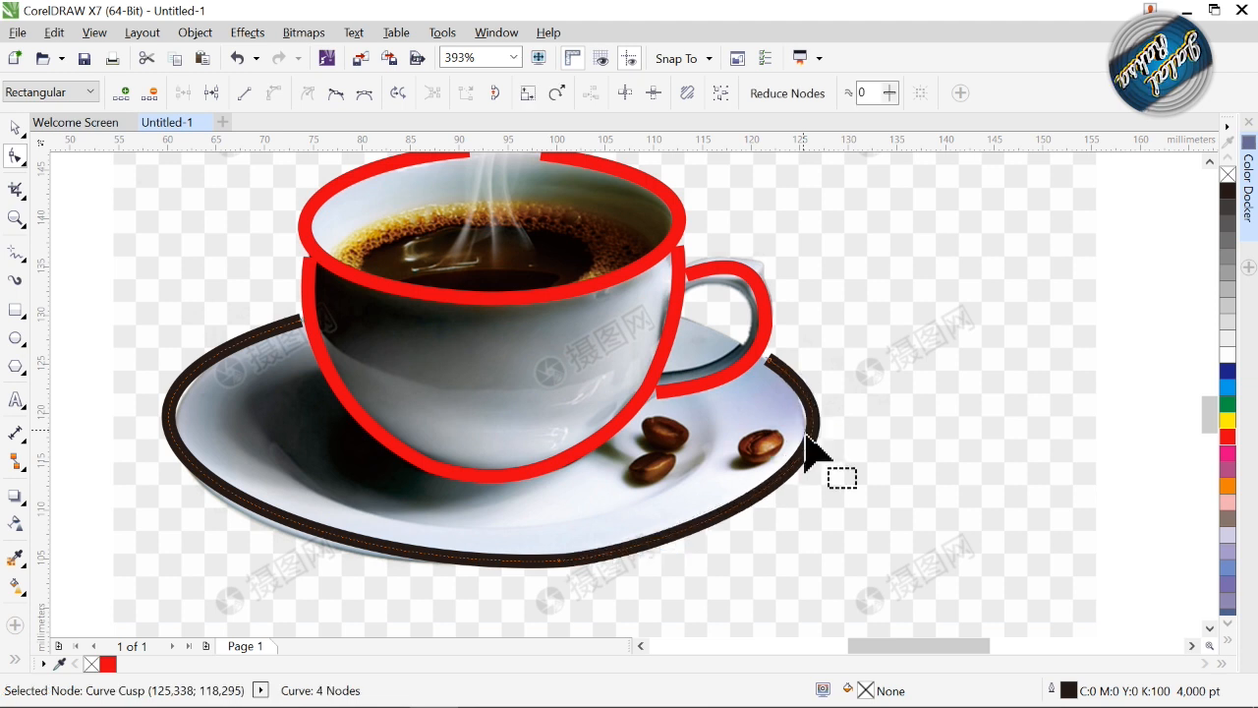
drag(558, 562, 524, 570)
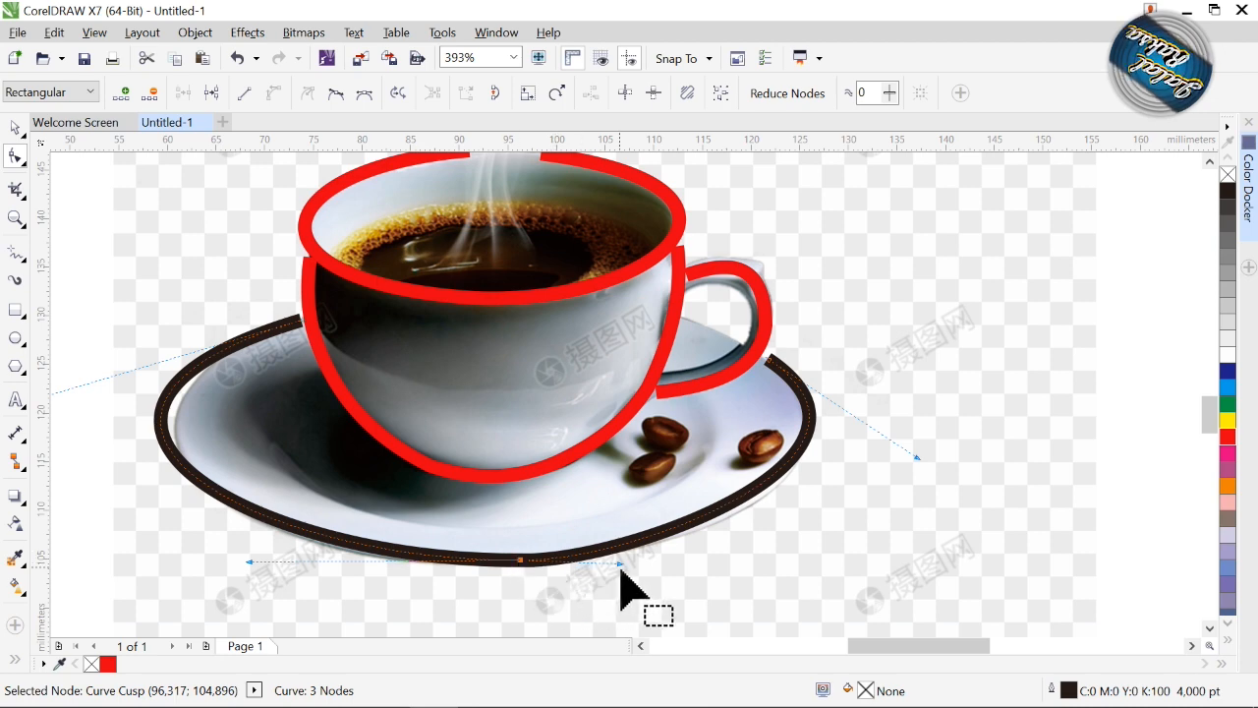
Adjust the curve handles to refit the saucer's right edge, and colour the saucer outline red.
drag(622, 569, 669, 569)
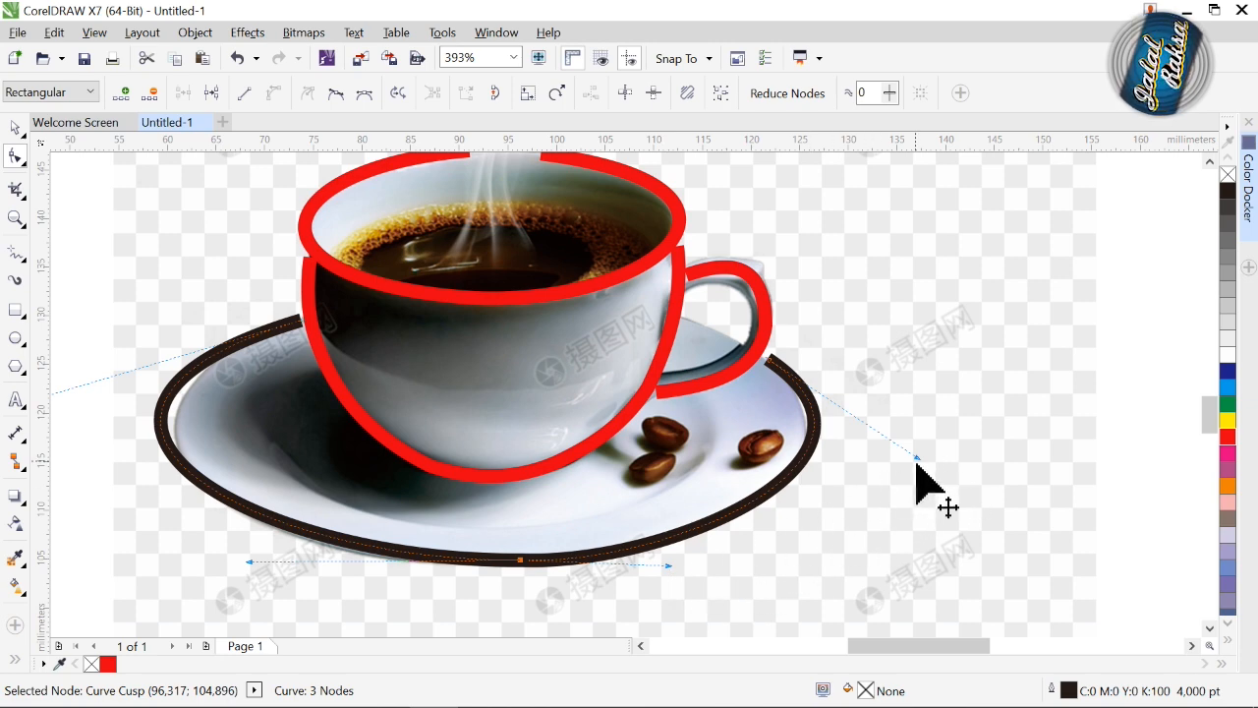
drag(917, 459, 902, 460)
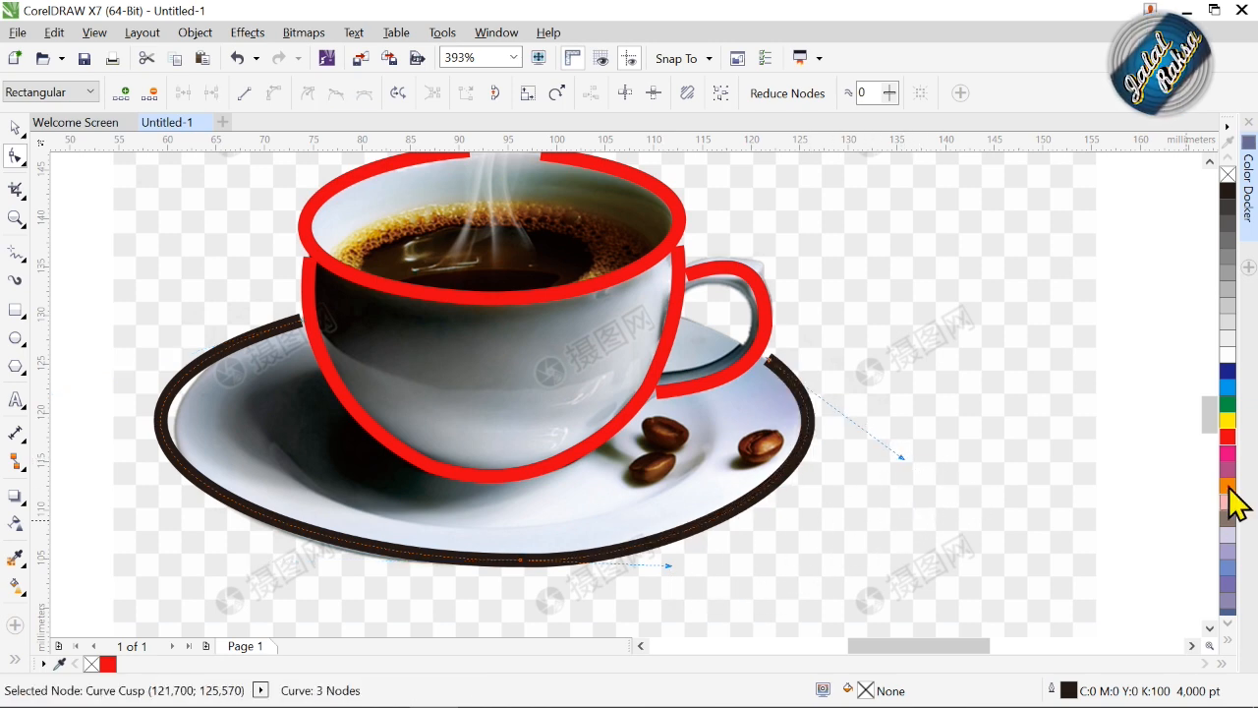
right_click(1230, 437)
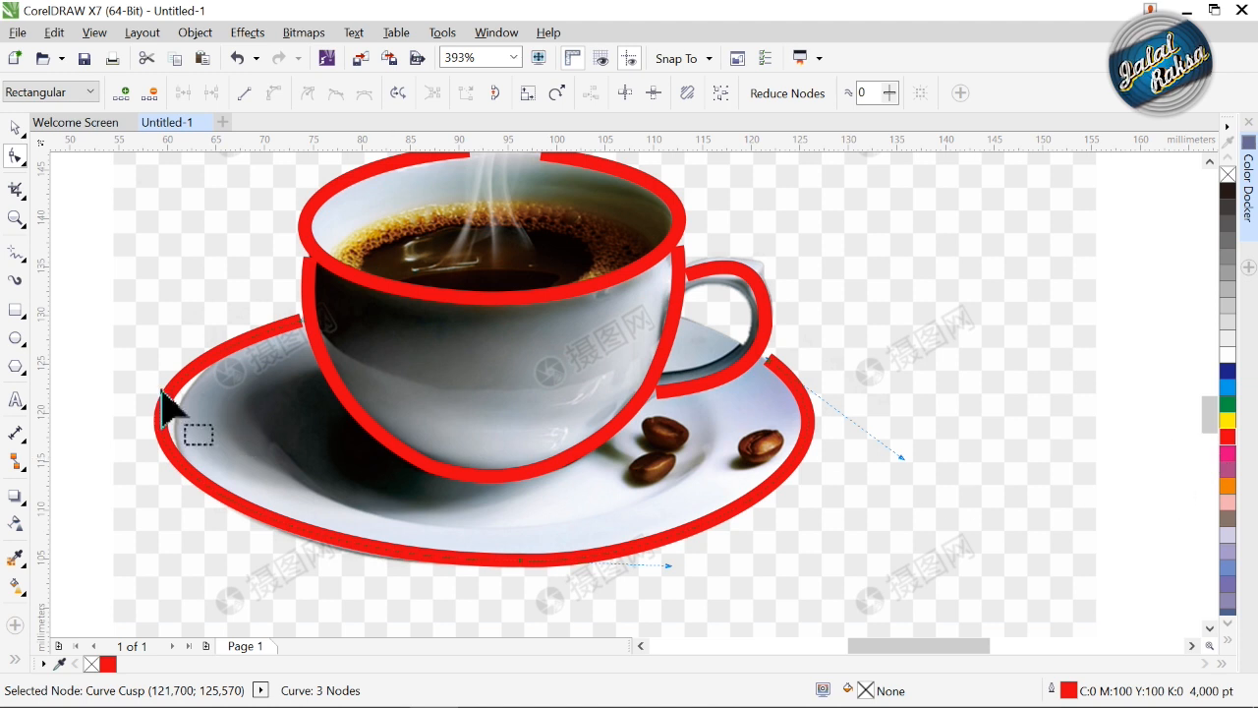
Draw a four-node open line along the saucer's inner ring beneath the cup, about 45 mm wide, and colour its outline red.
click(15, 253)
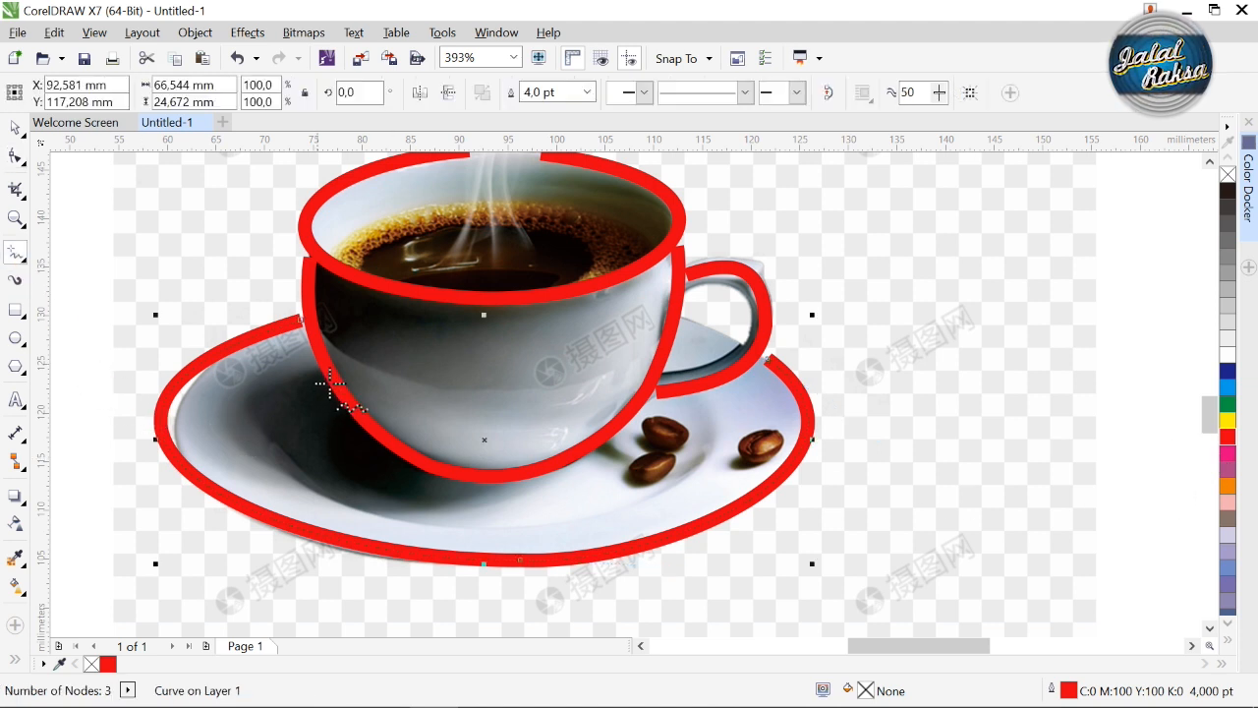
double_click(268, 449)
click(518, 532)
click(524, 538)
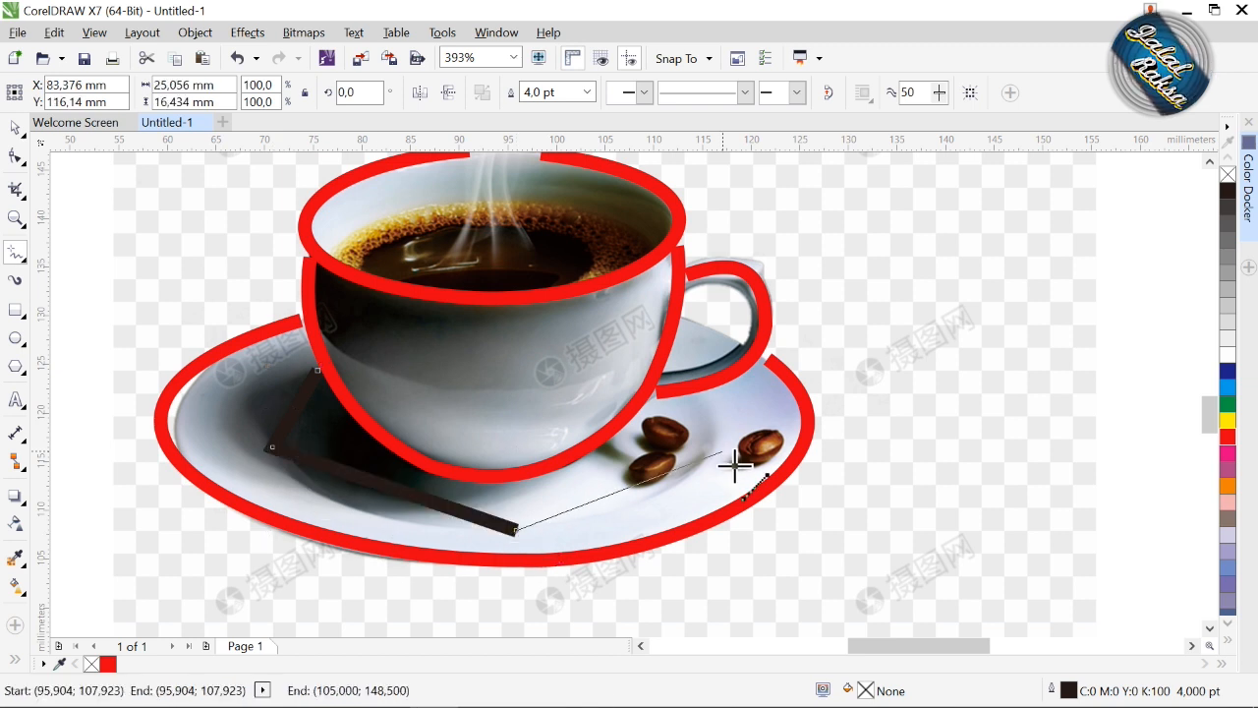
click(704, 401)
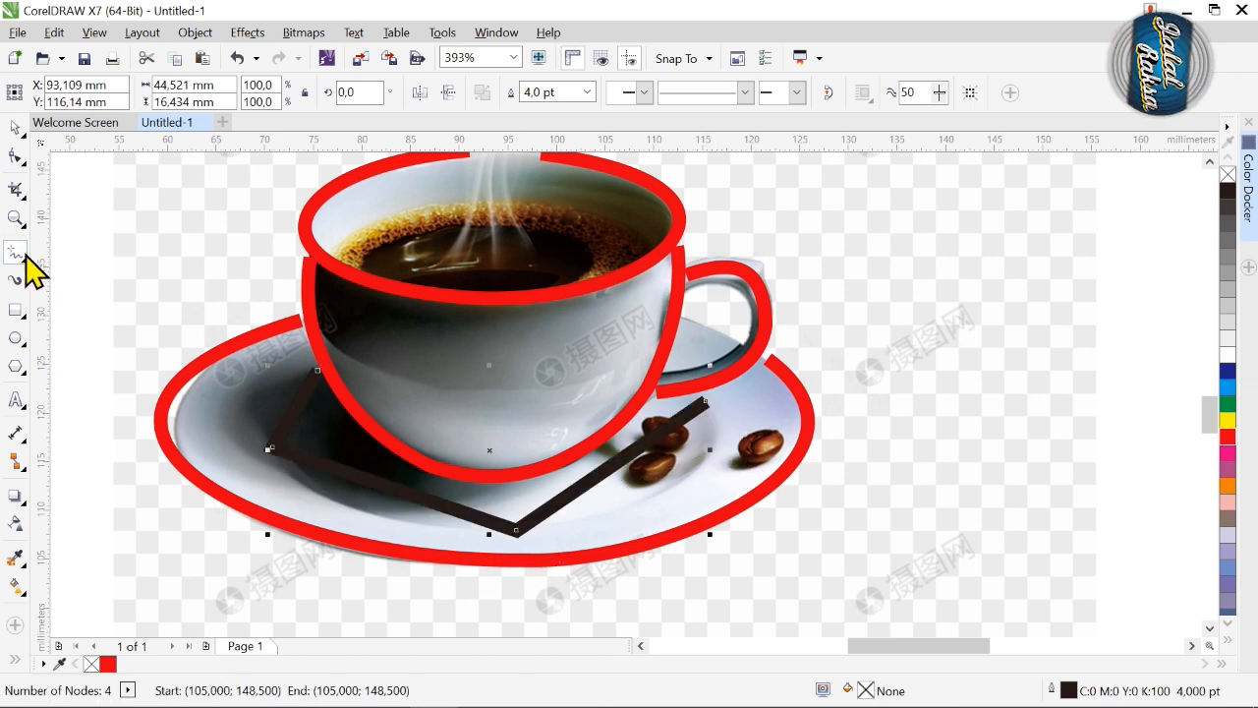
click(17, 156)
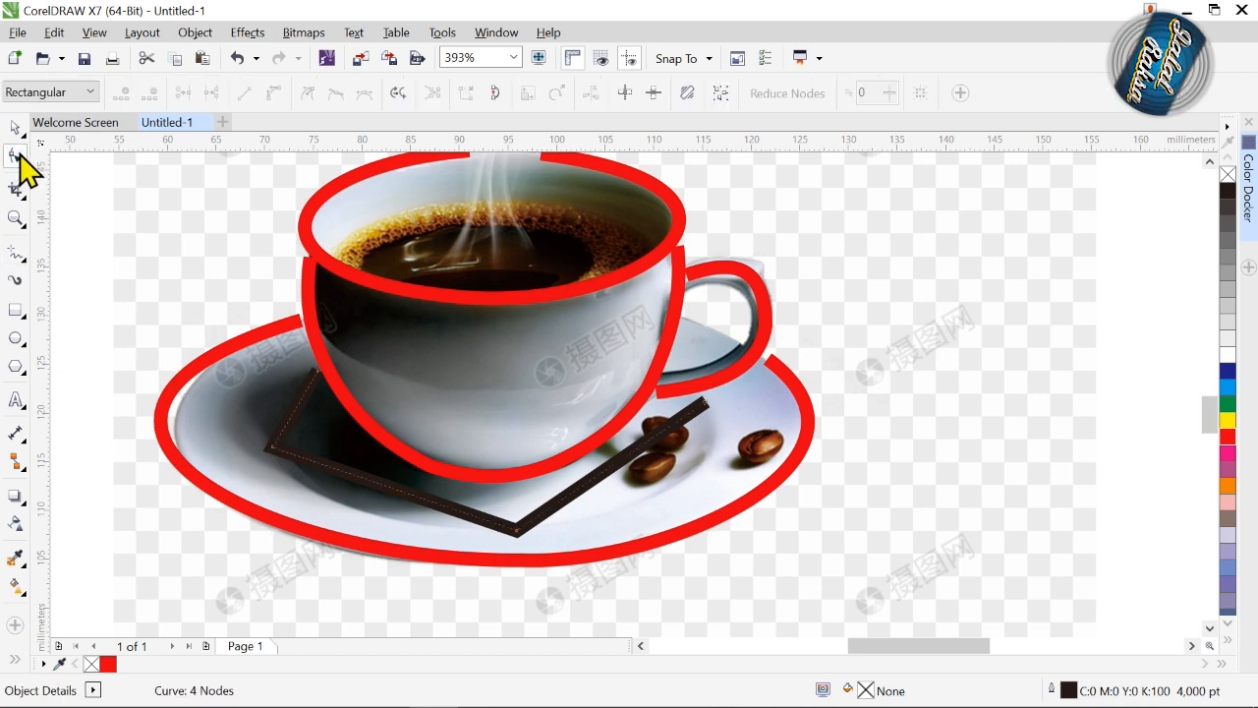
right_click(1226, 438)
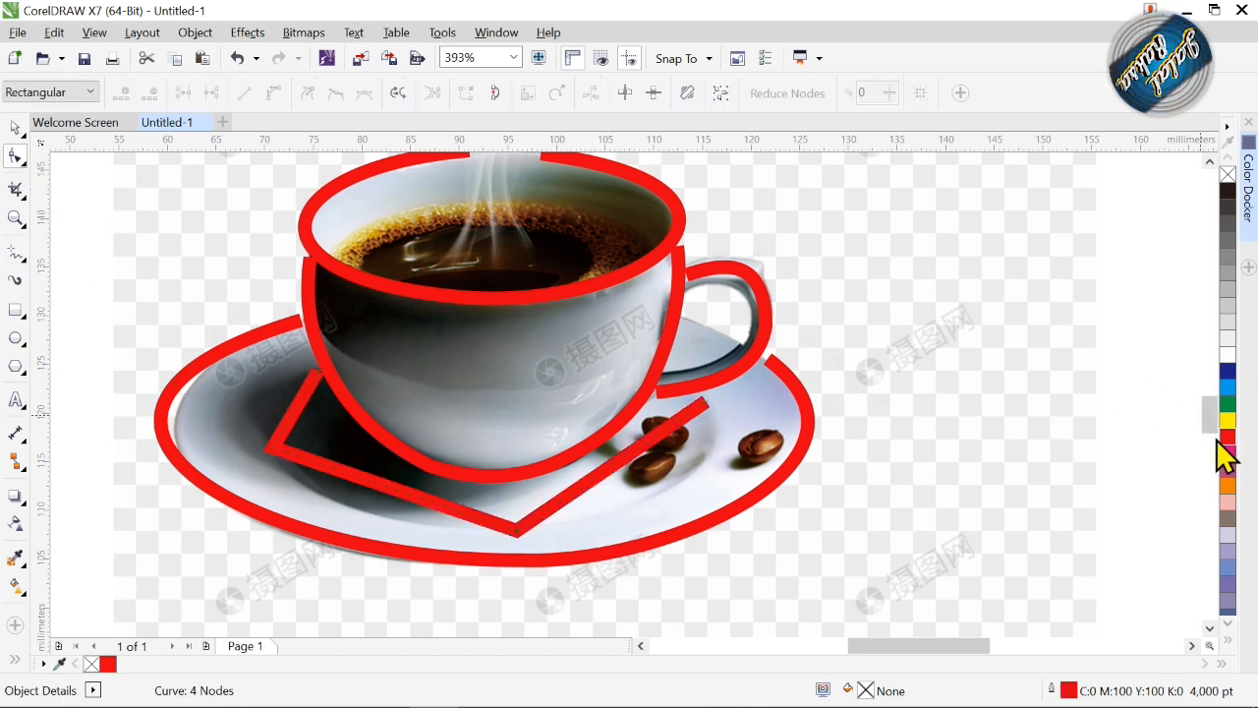
Convert all segments of the four-node line beneath the cup to curves and bend them to follow the saucer's inner ring.
drag(200, 301, 826, 594)
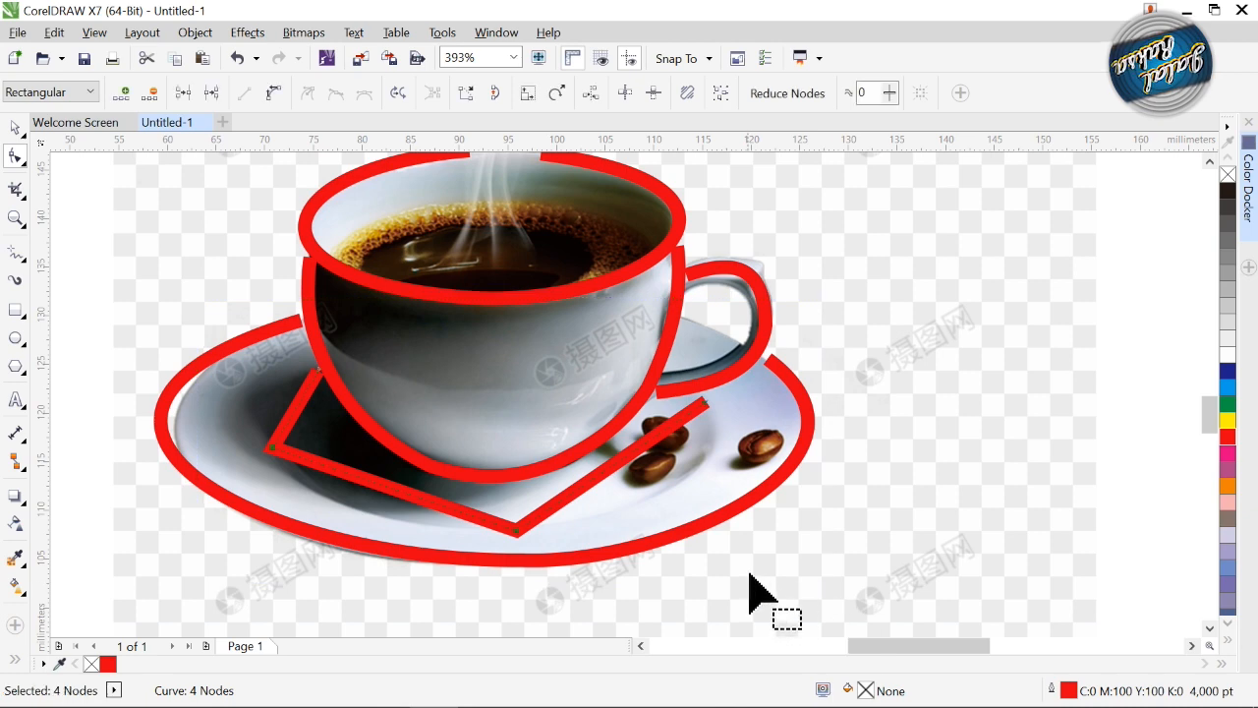
click(273, 92)
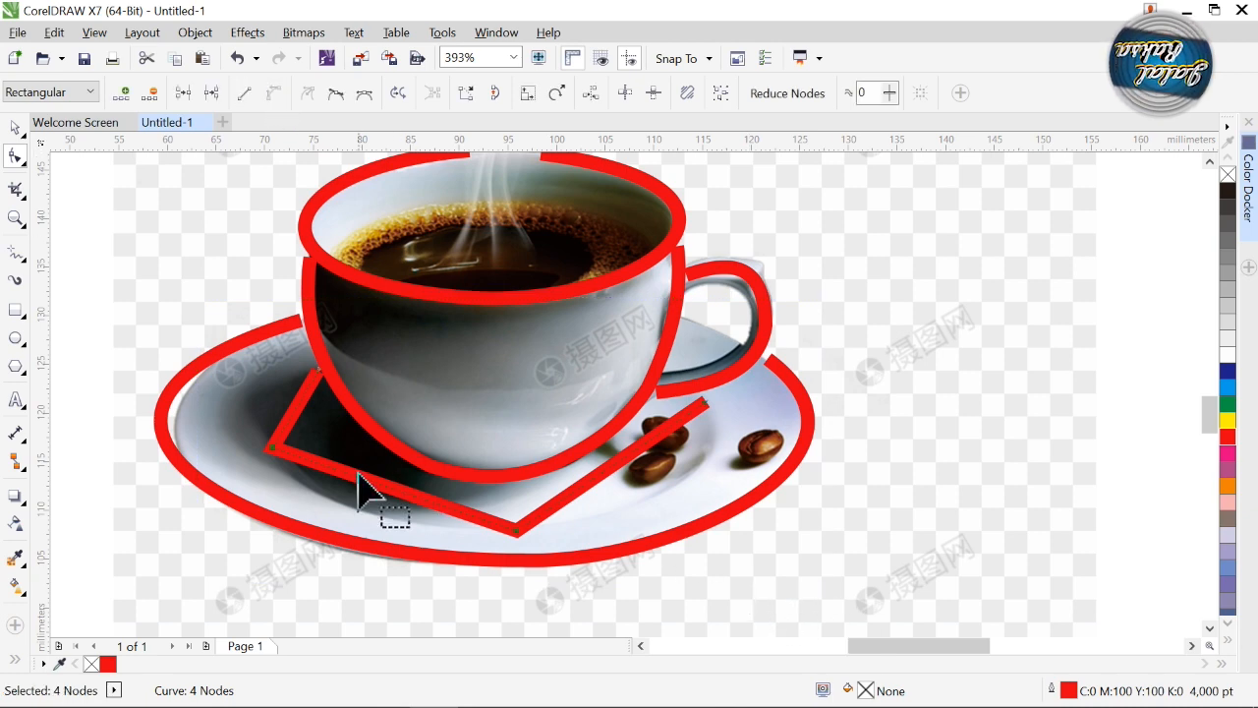
drag(292, 413, 265, 420)
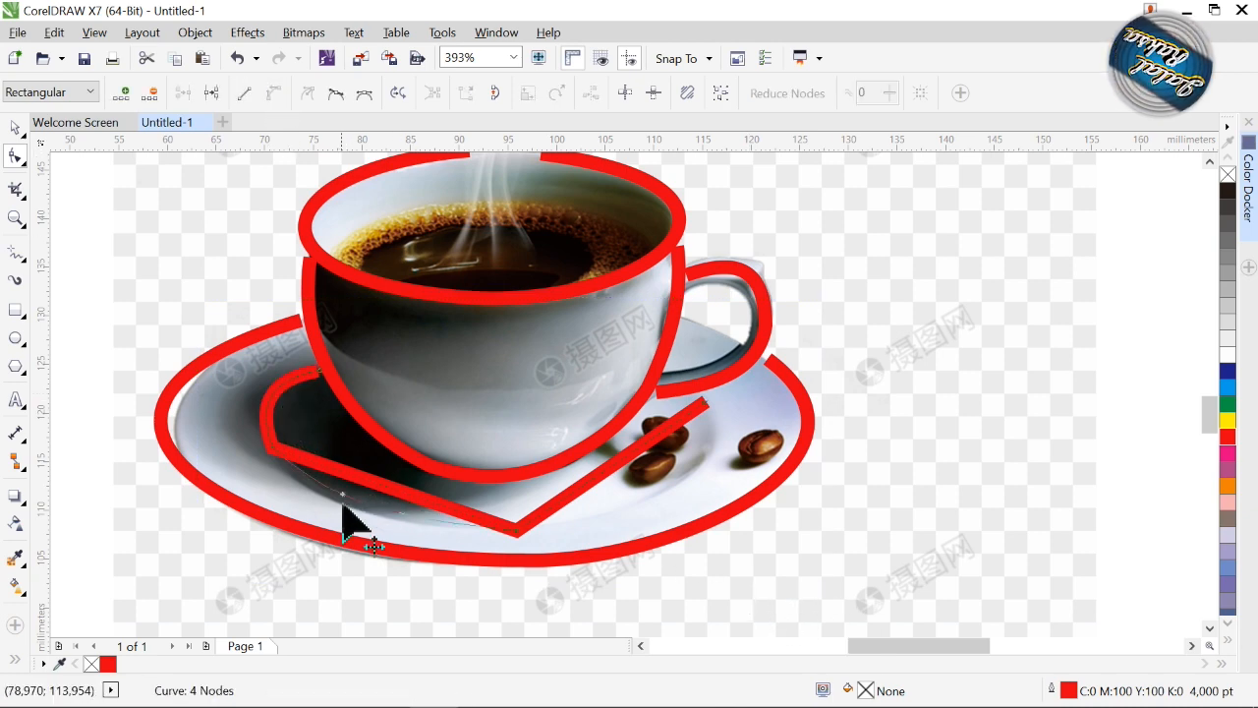
mouse_move(340, 501)
mouse_down()
mouse_move(325, 505)
mouse_move(337, 518)
mouse_up()
drag(646, 477, 747, 470)
Adjust the inner ring curve's handles at its bottom and left nodes to smooth its lower edge along the saucer.
click(713, 405)
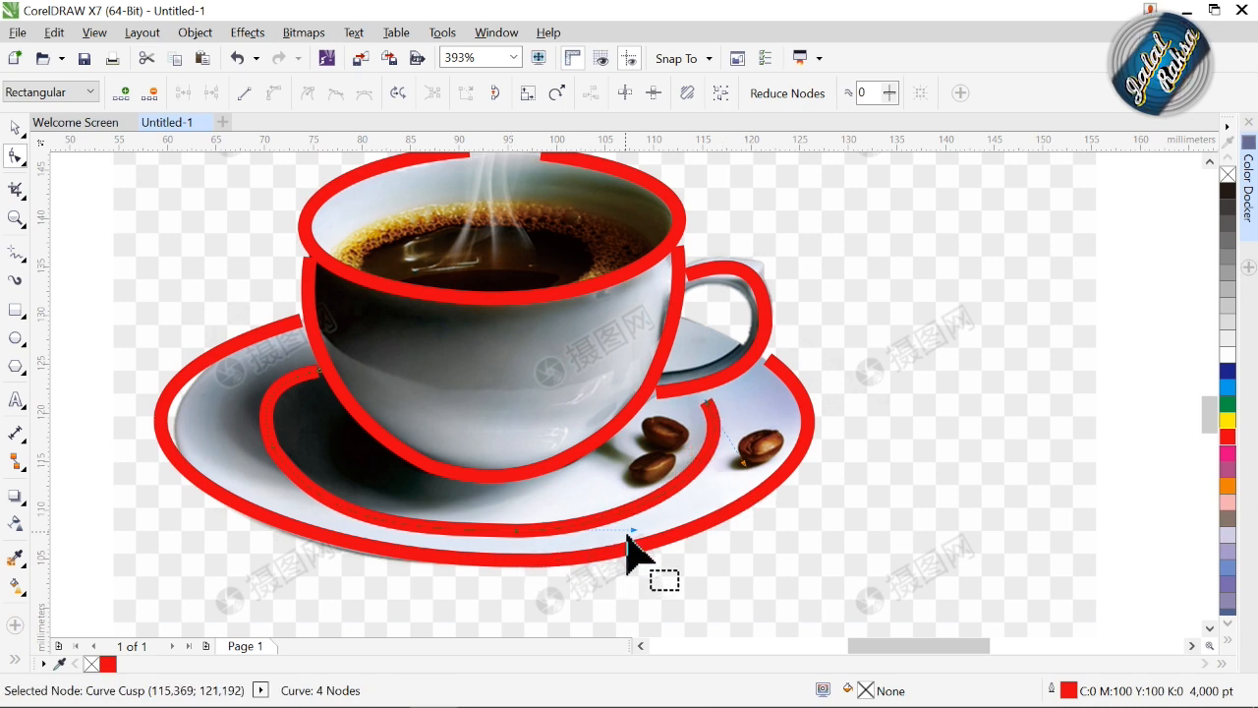
drag(634, 533, 646, 533)
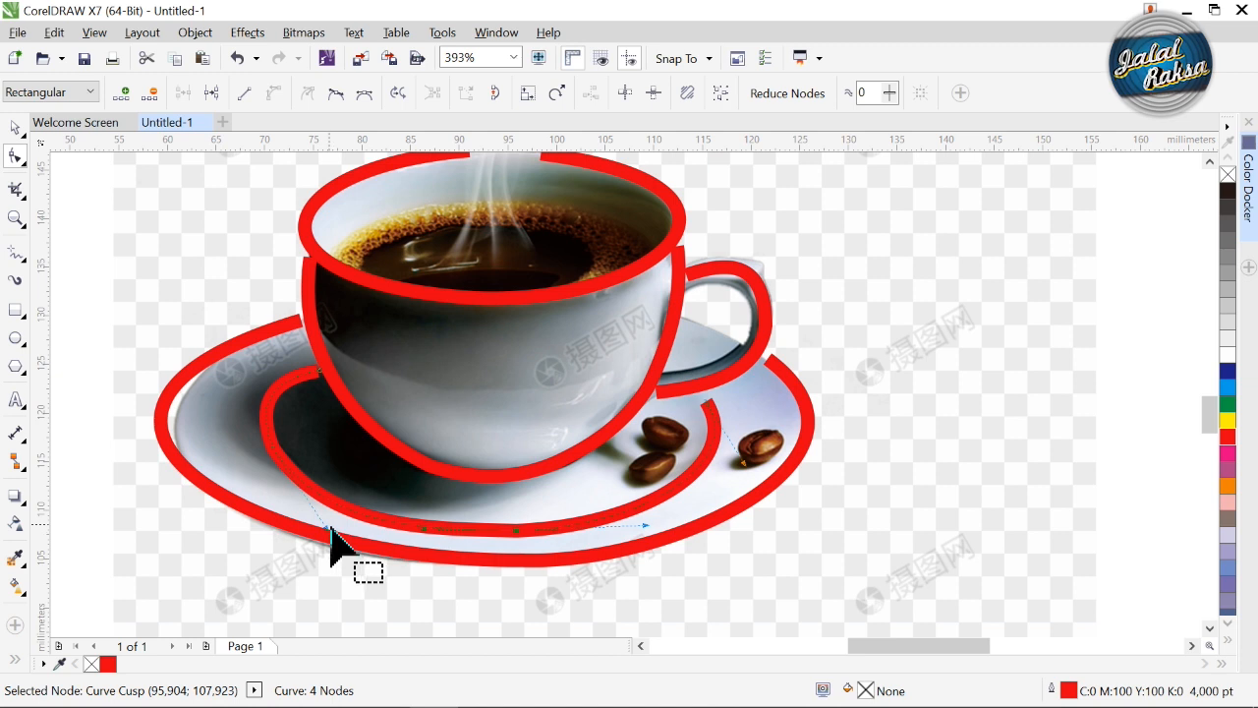
click(294, 513)
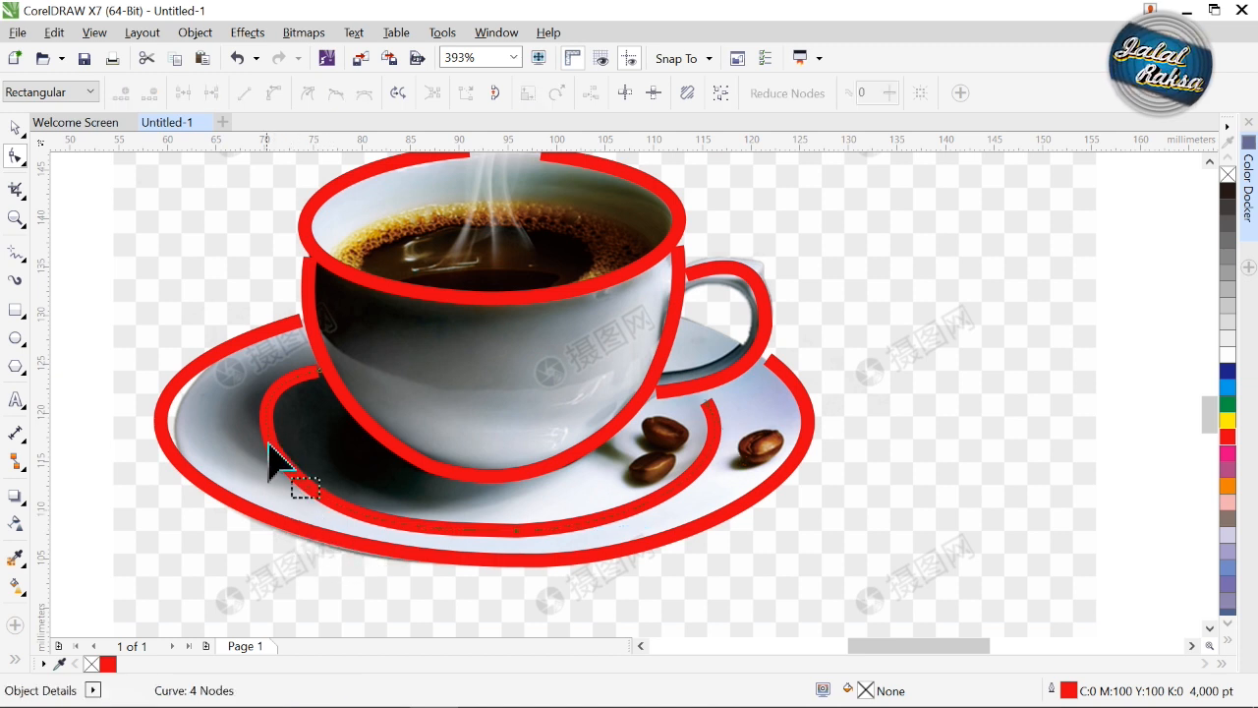
click(277, 453)
drag(328, 531, 308, 529)
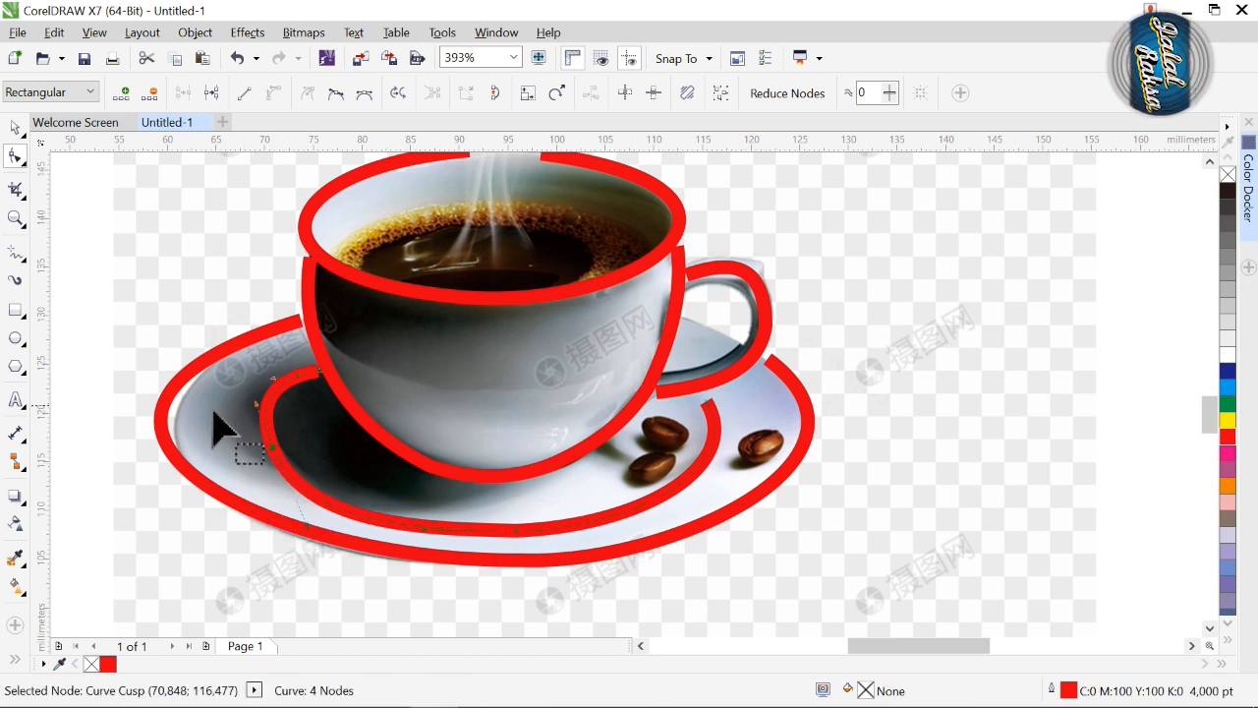
Move all five traced red curves to the right, clear of the coffee cup photo, and delete the photo.
click(9, 134)
key(z)
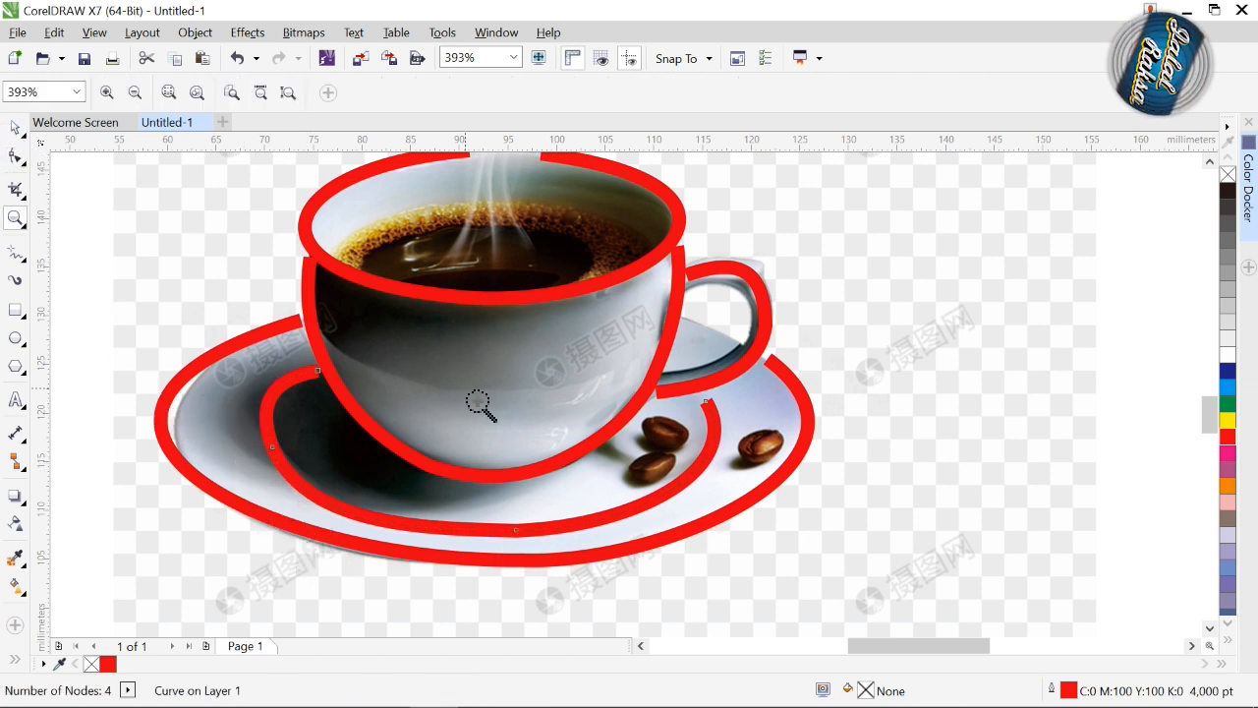
key(shift+F4)
drag(536, 386, 752, 529)
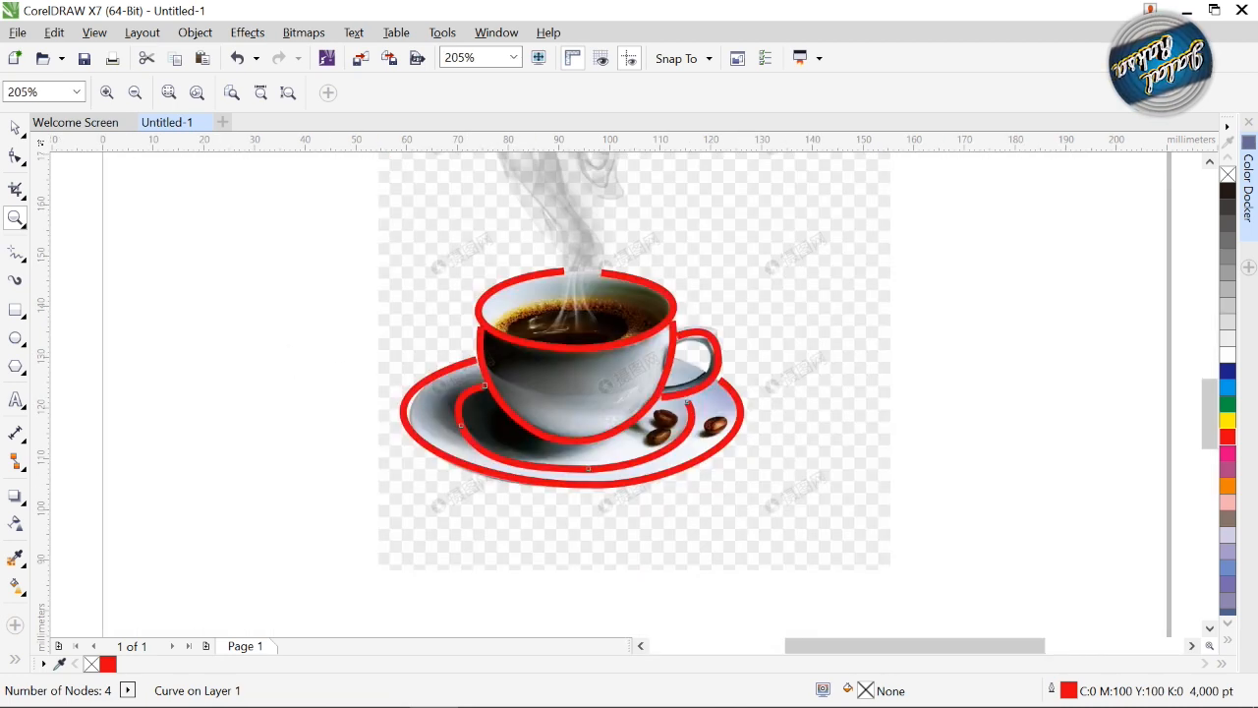
click(16, 129)
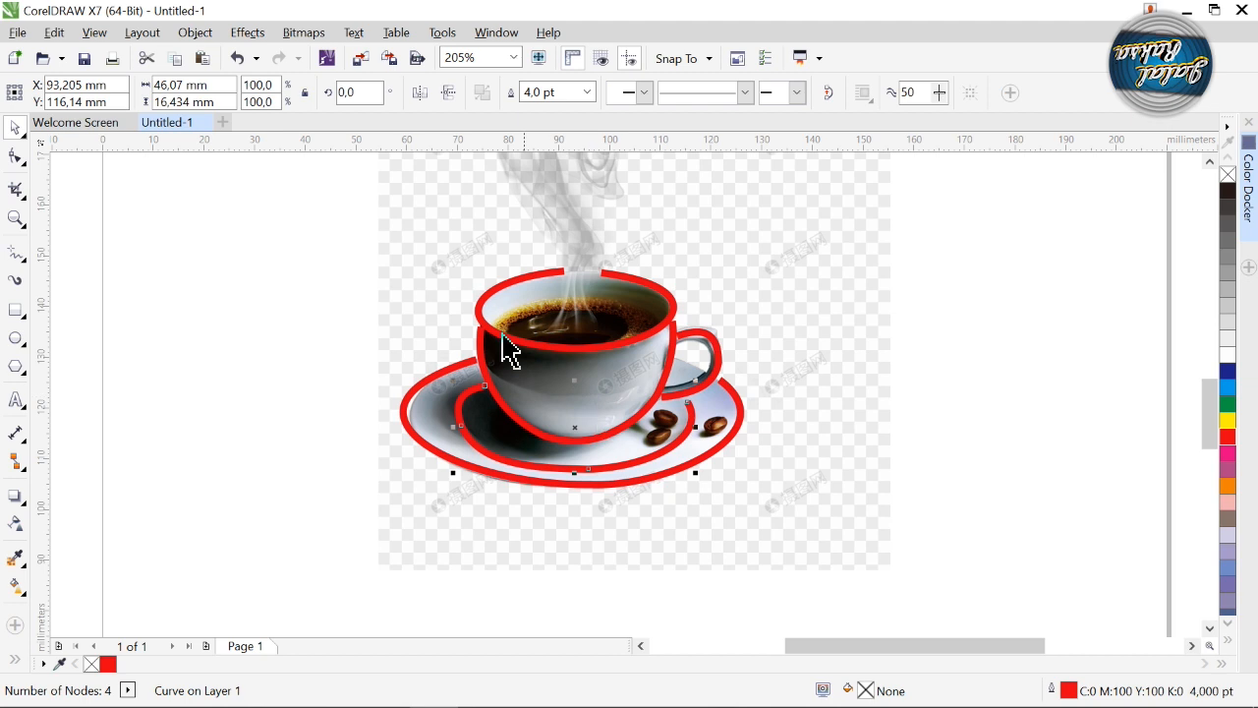
drag(248, 227, 789, 520)
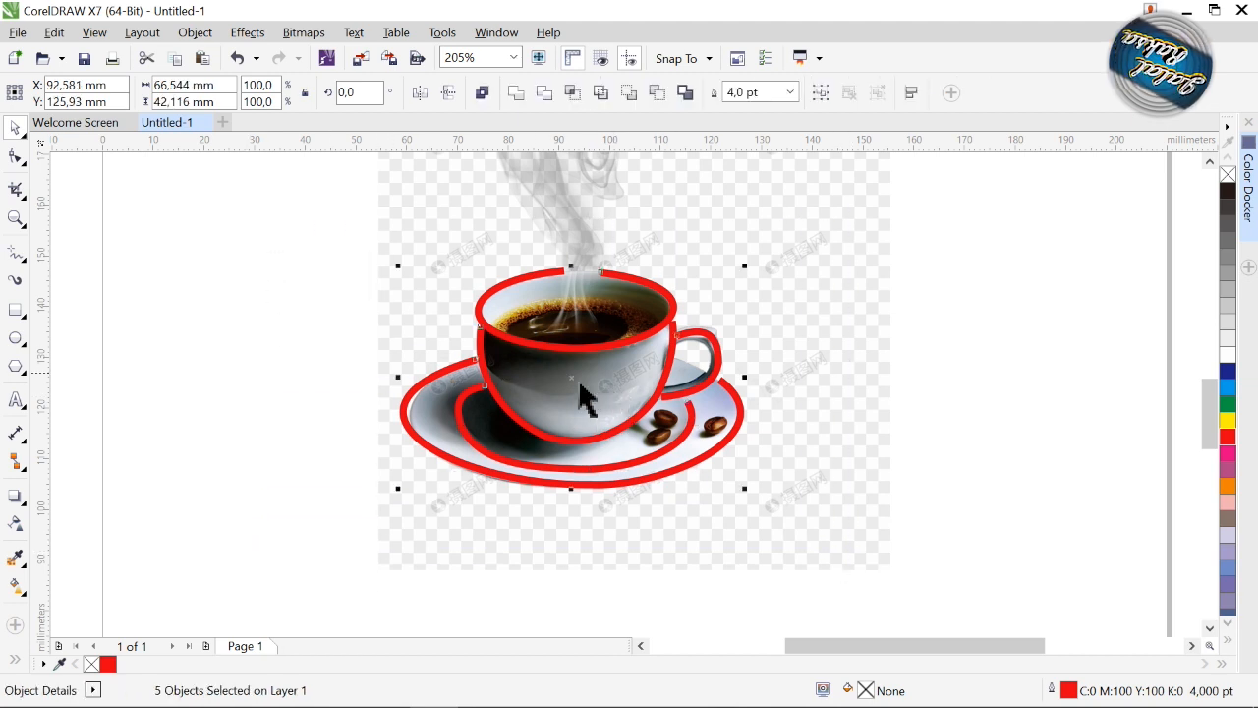
drag(592, 396, 1016, 422)
click(769, 452)
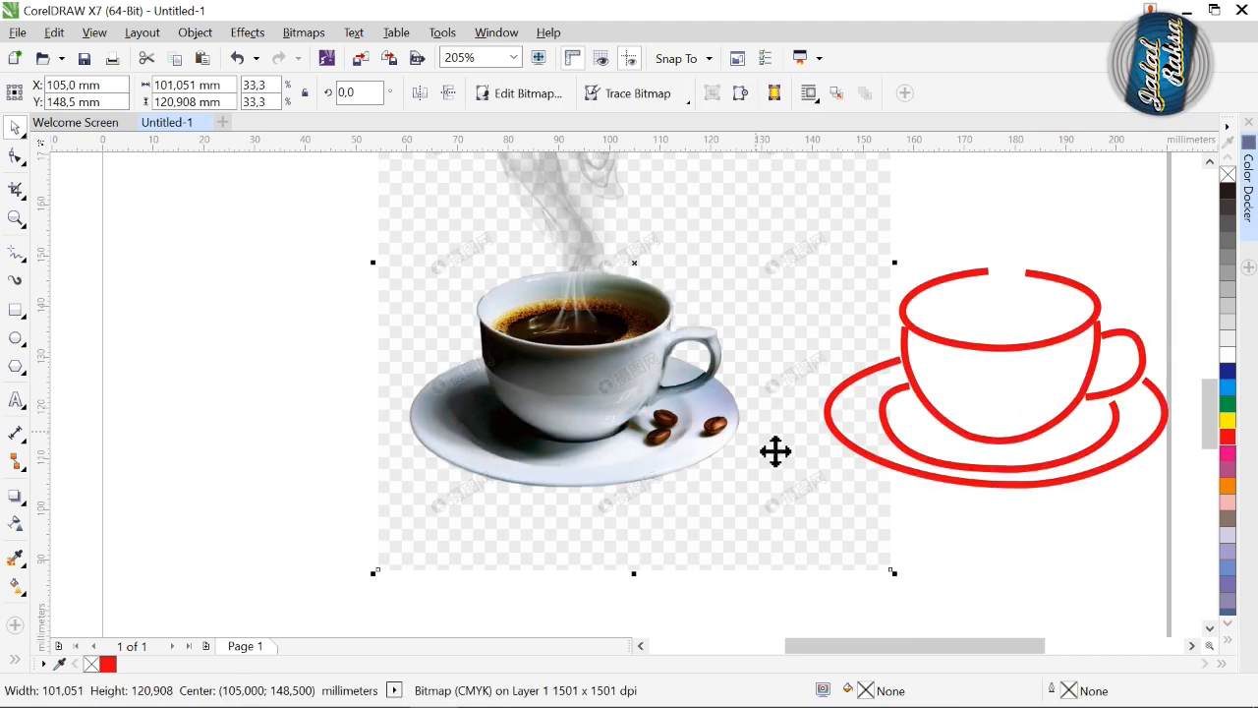
key(Delete)
Move the complete cup and saucer drawing back to the area the photo occupied.
drag(727, 232, 1186, 581)
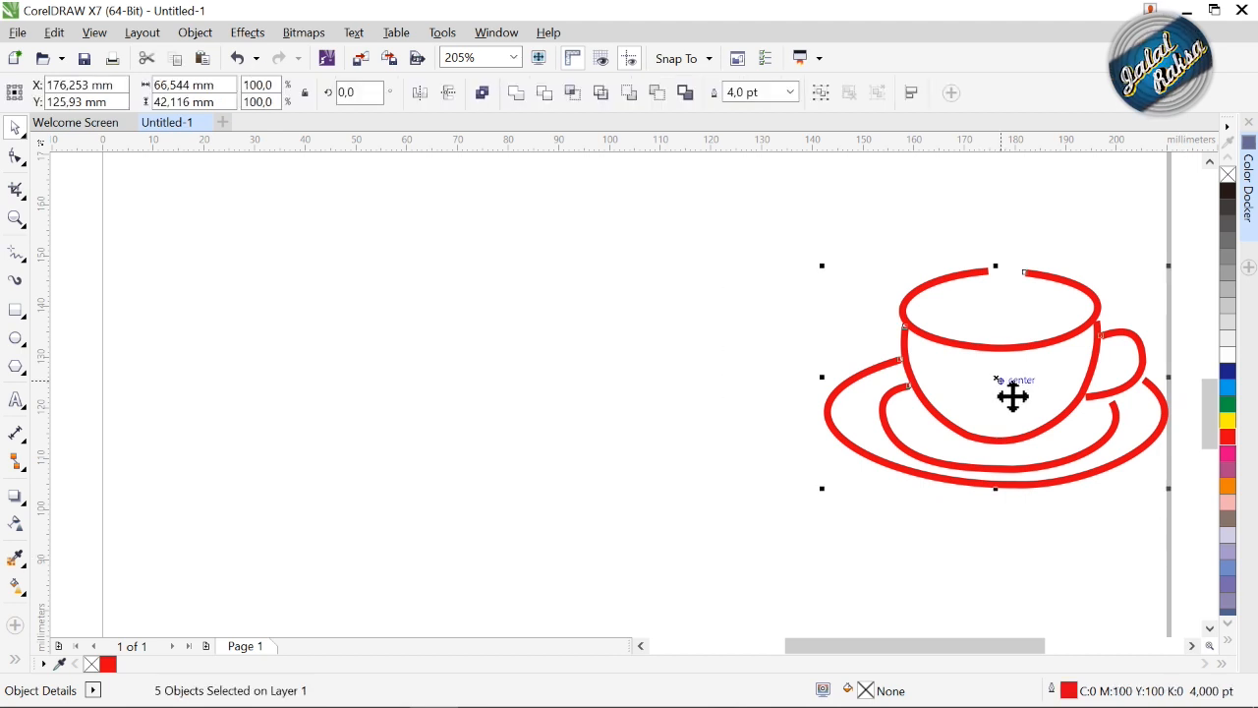
drag(1013, 396, 570, 396)
click(795, 472)
Apply an Artistic Media preset stroke that is thick at one end and tapers to a point to the cup's rim curve.
click(526, 346)
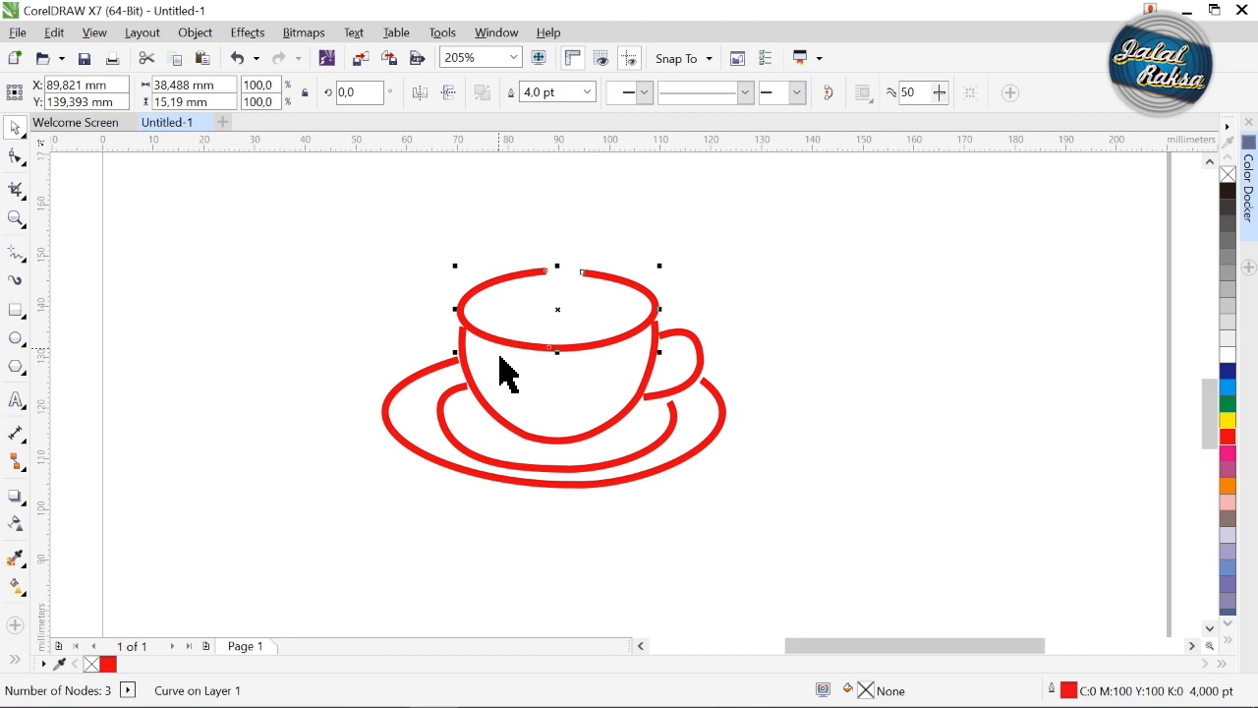
click(15, 281)
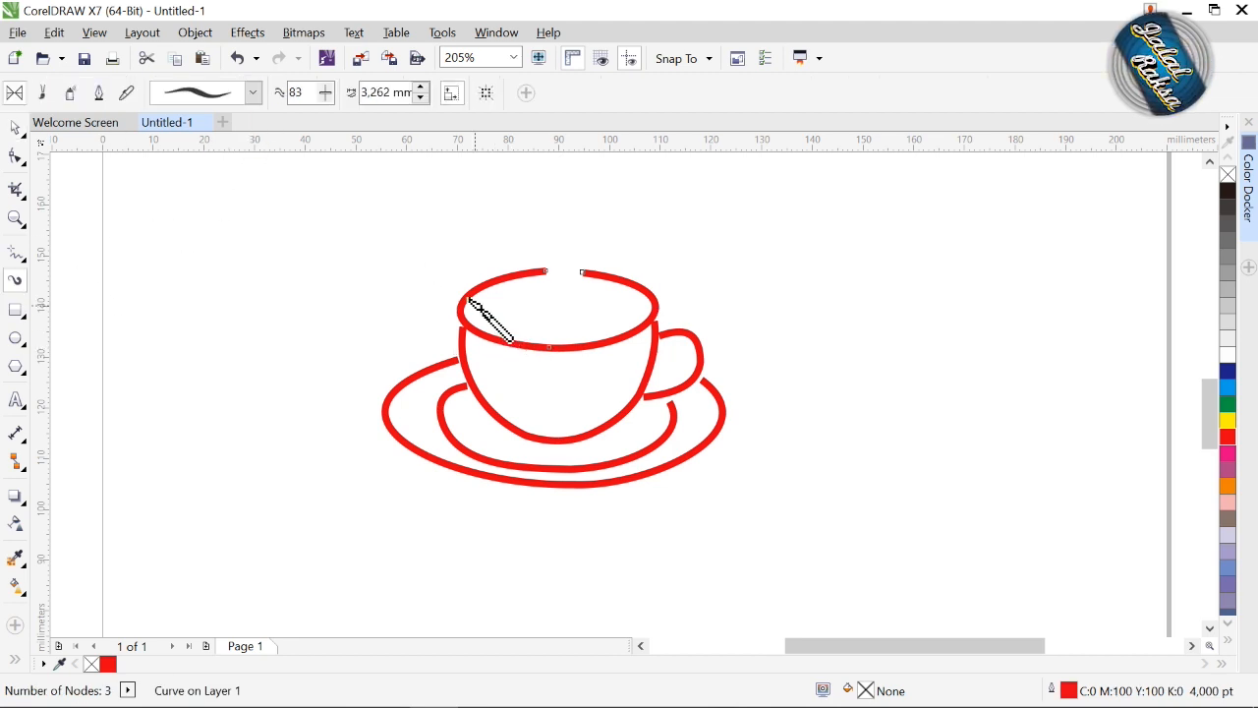
click(253, 93)
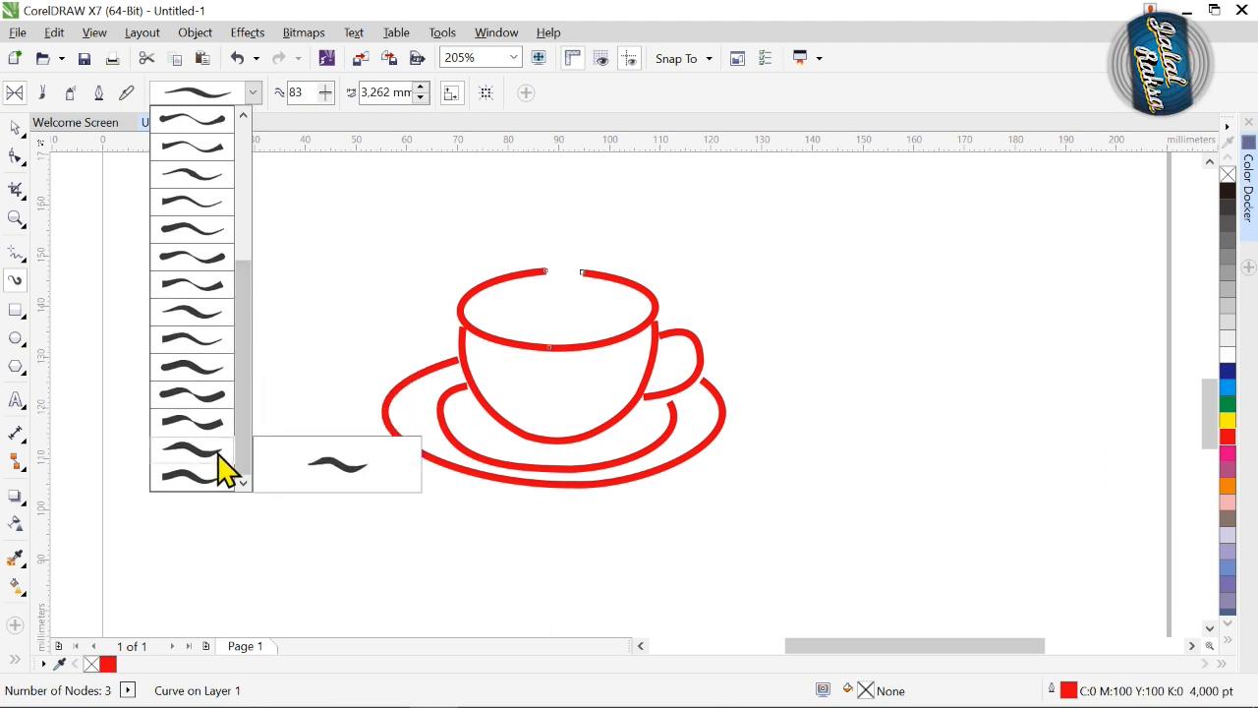
click(192, 479)
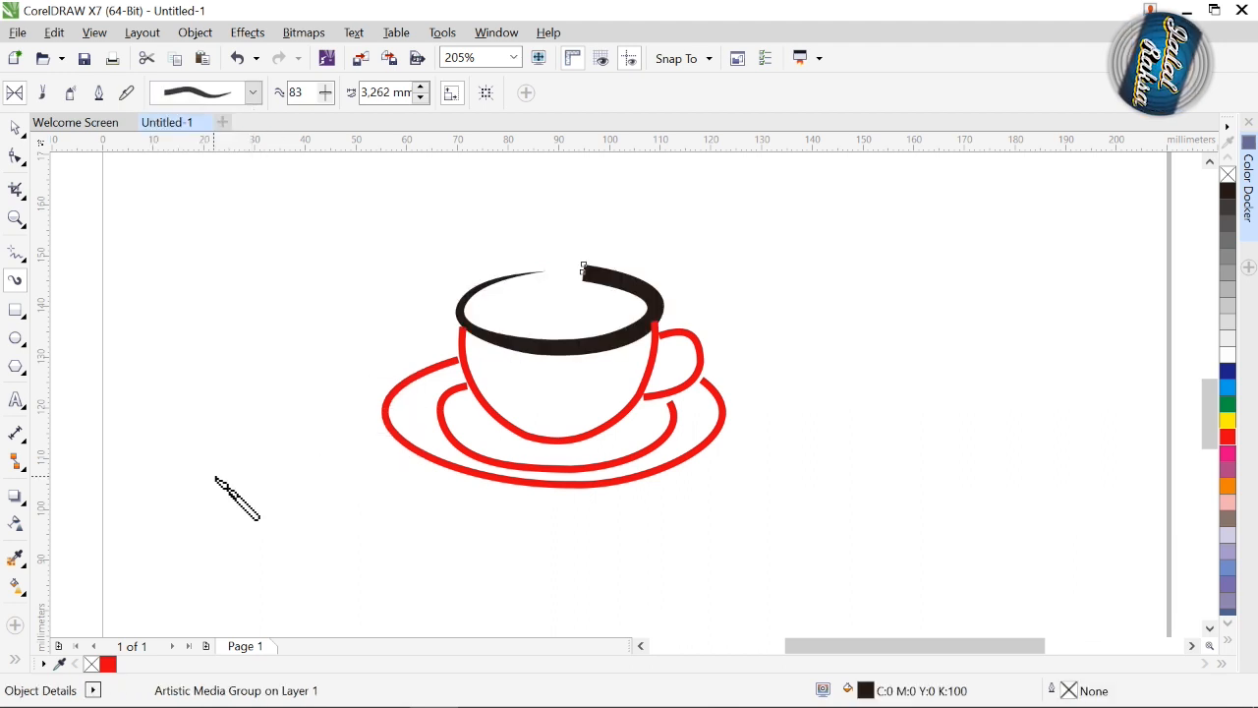
Apply a preset stroke tapered at both ends to the cup body curve and one tapering towards a single end to the inner saucer ring.
click(252, 95)
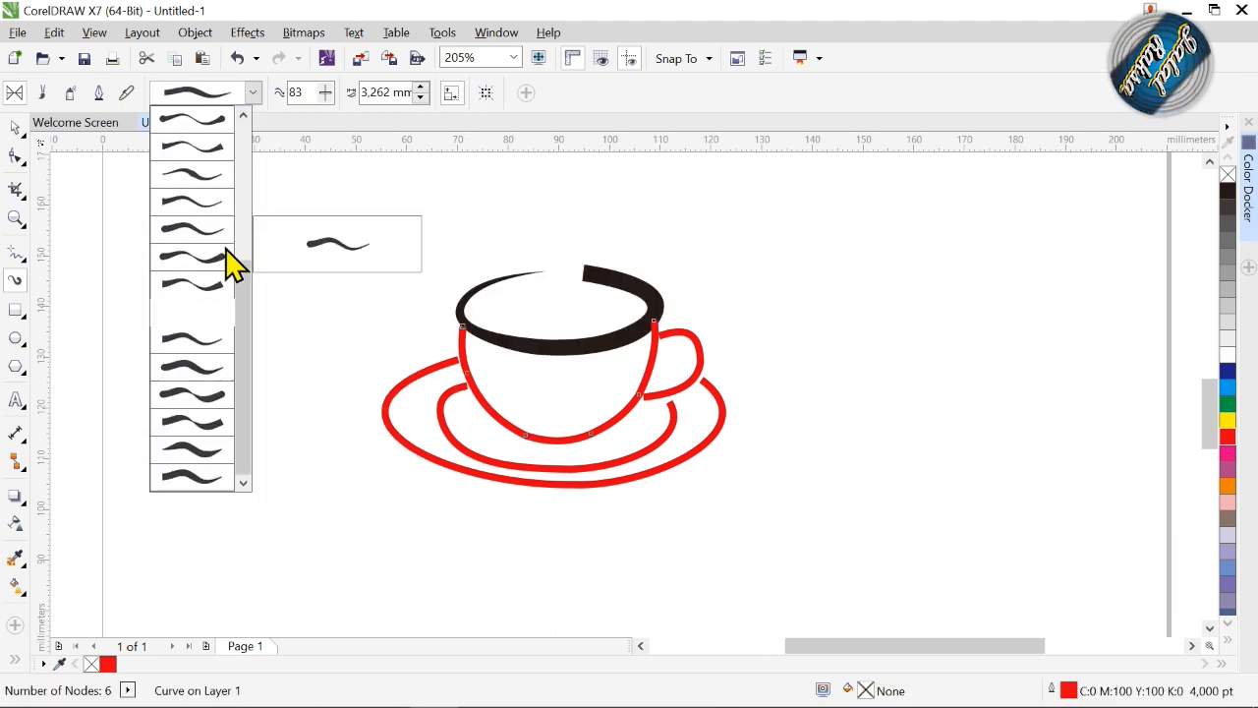
click(210, 314)
click(447, 395)
click(253, 95)
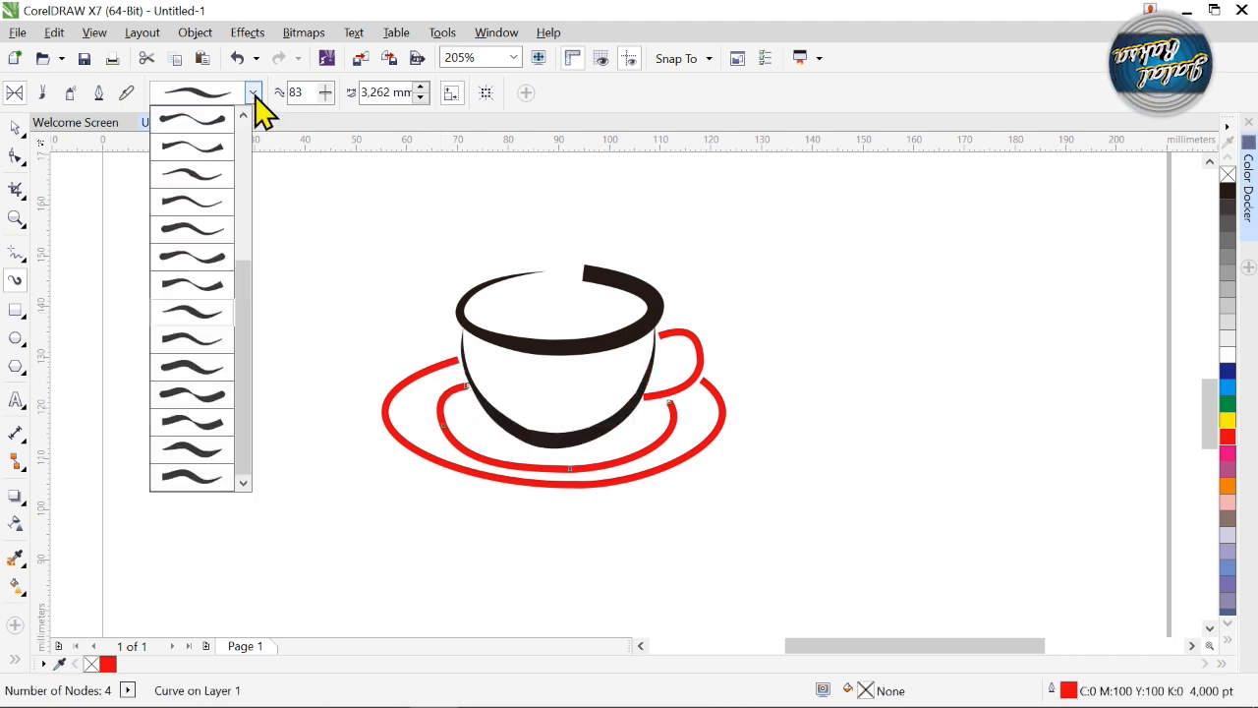
click(211, 344)
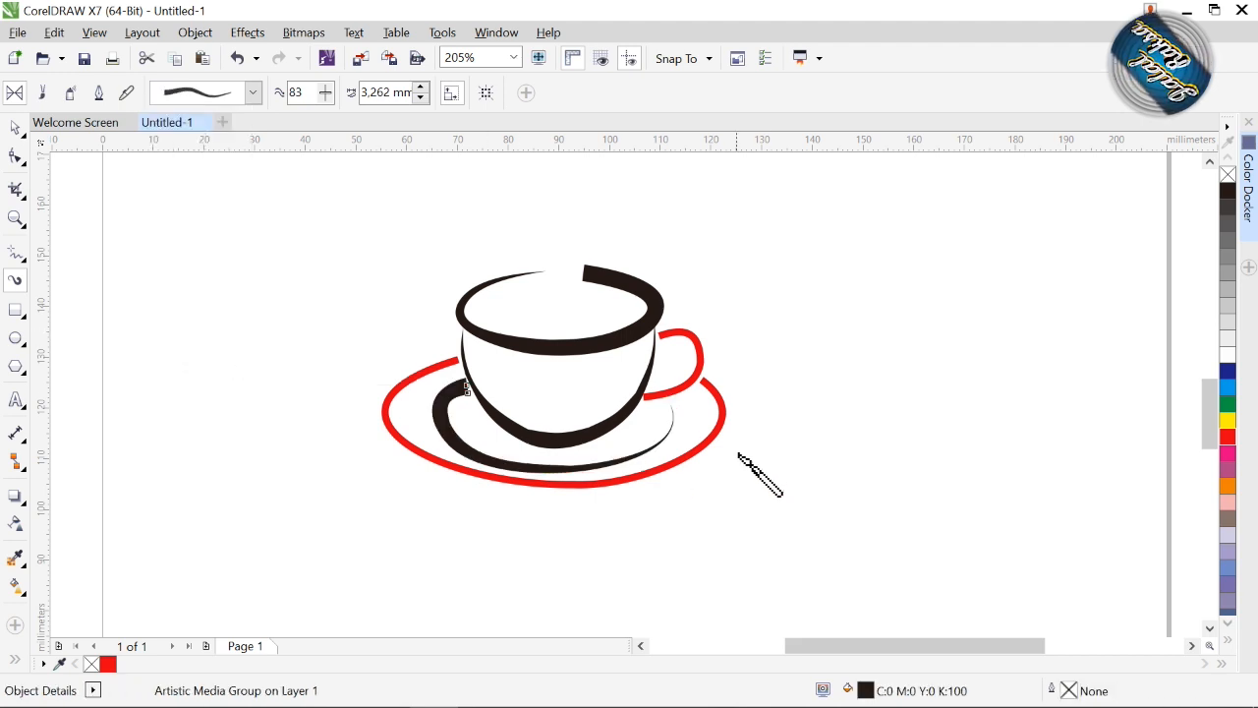
Apply the thick preset stroke that tapers towards one end to the outer saucer curve.
click(720, 419)
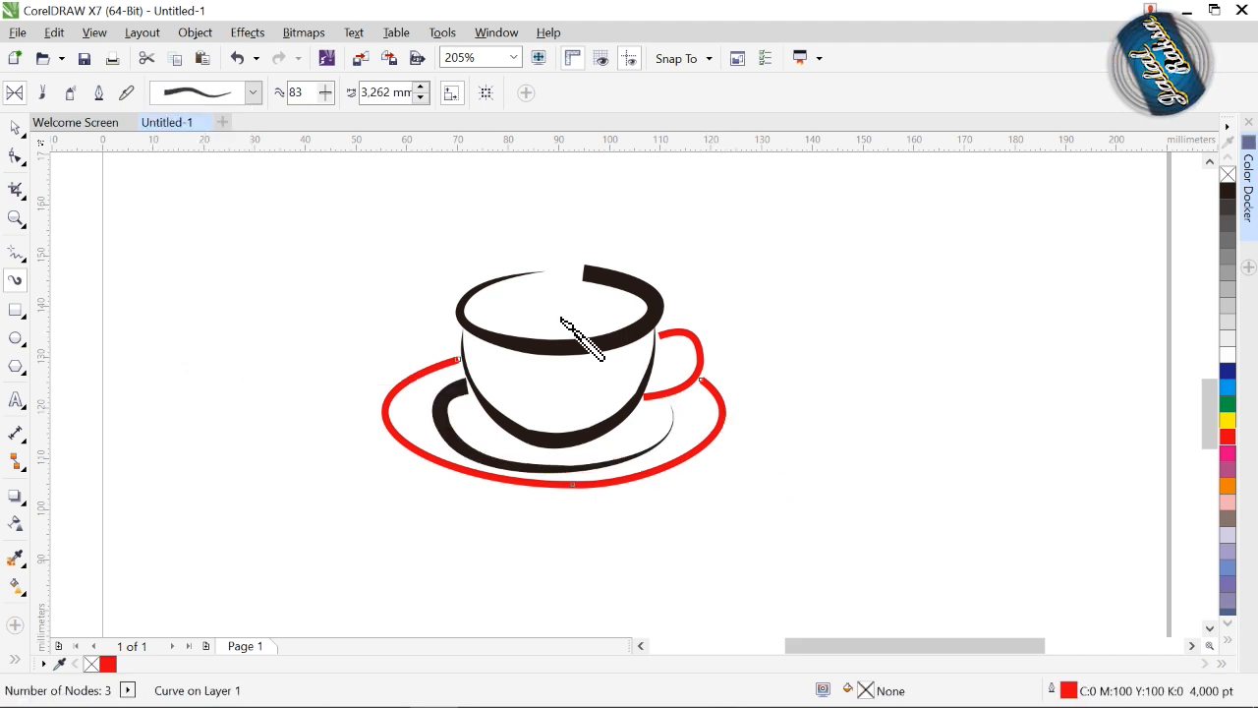
click(255, 93)
click(194, 471)
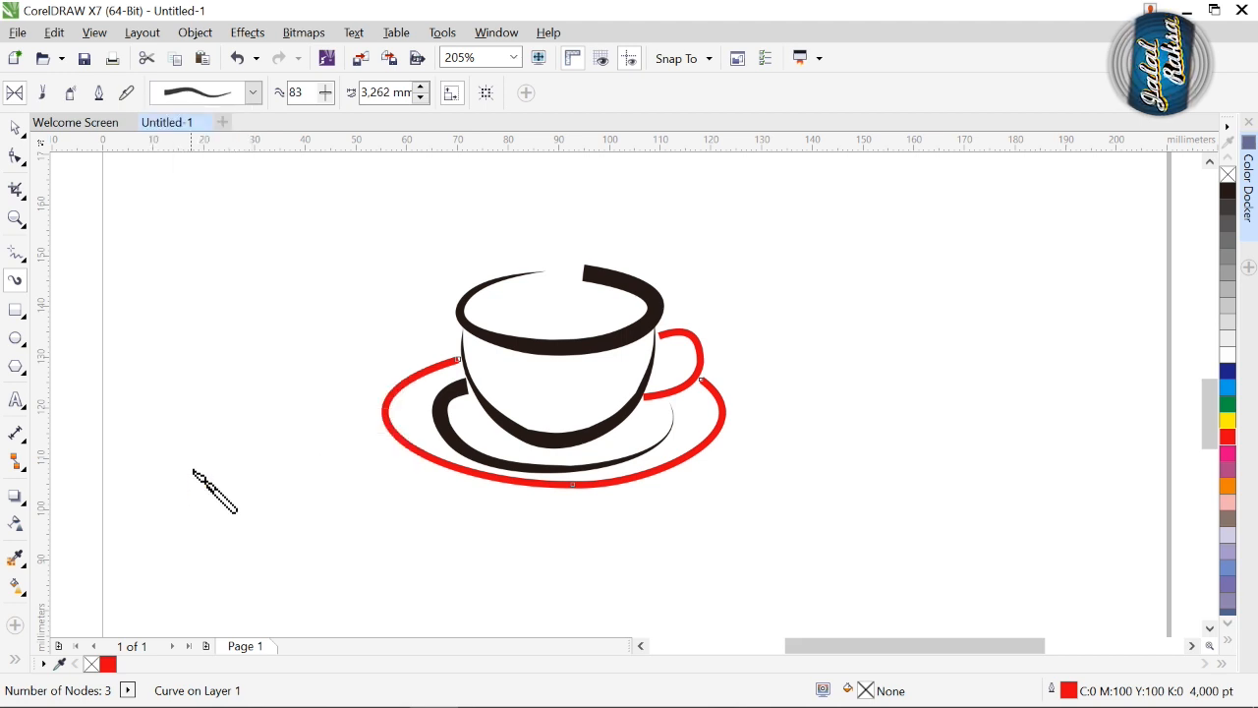
Apply the preset stroke tapered at both ends to the cup handle curve and adjust its stroke width.
click(699, 356)
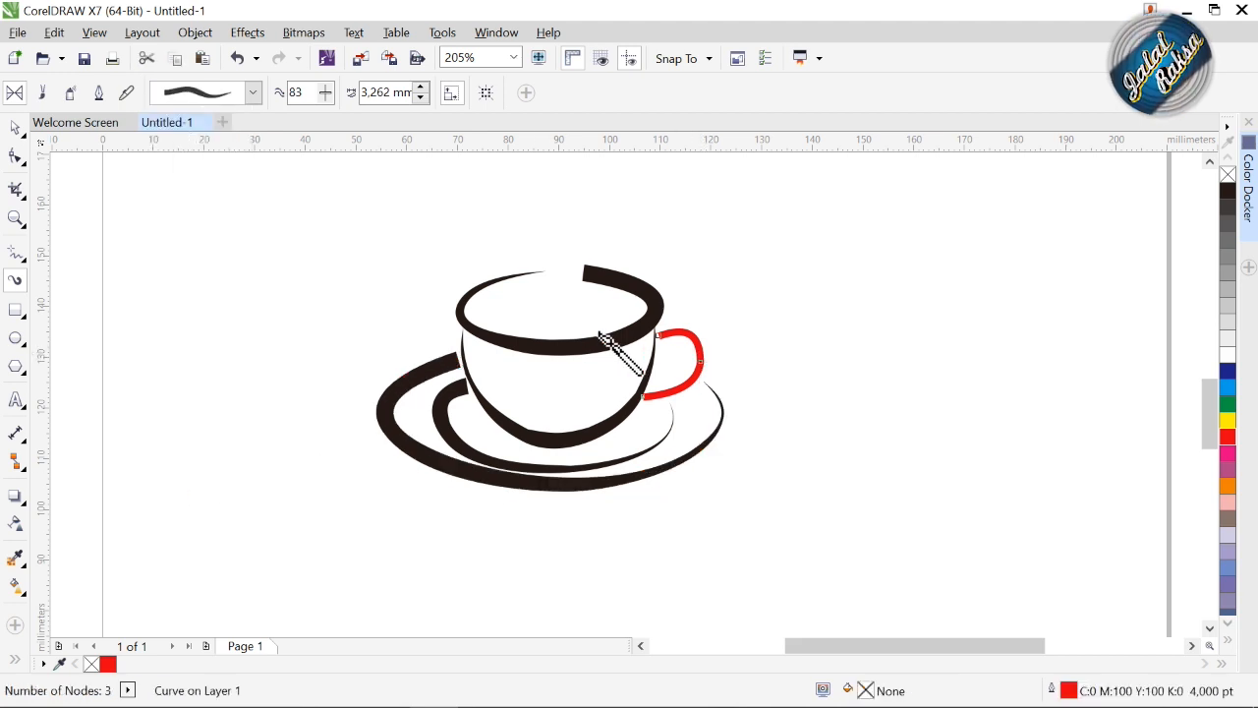
click(253, 92)
click(207, 313)
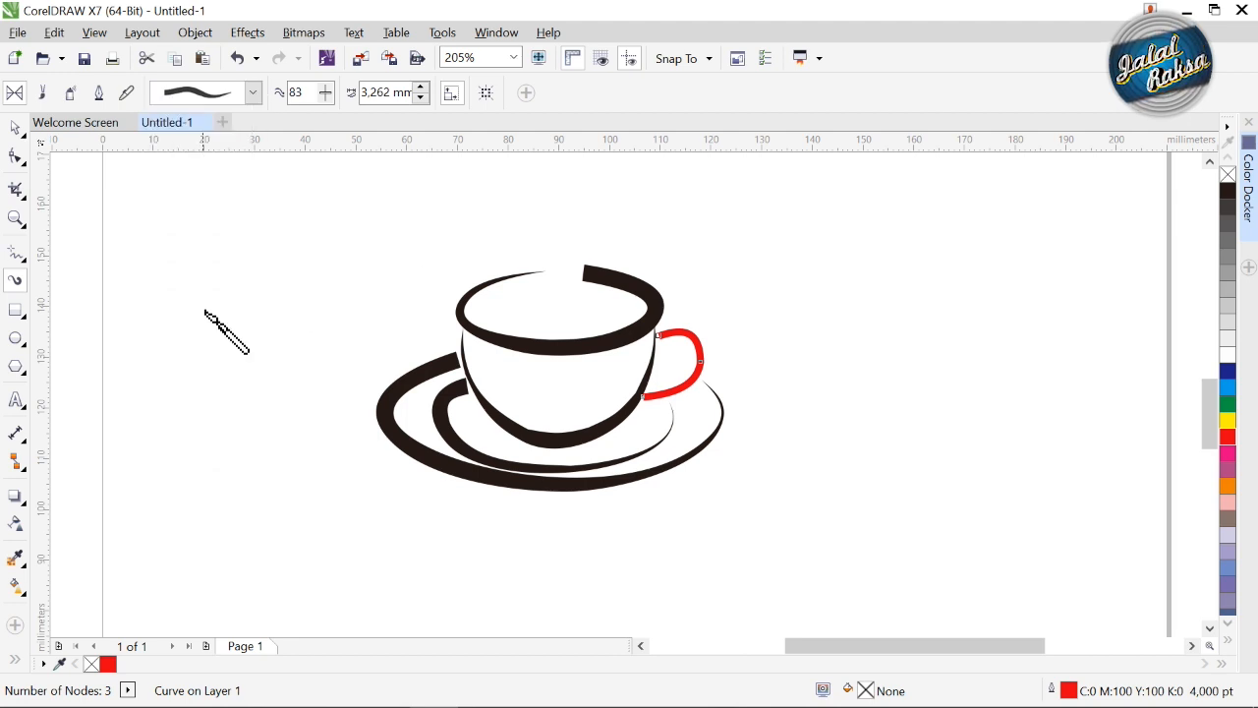
click(423, 88)
click(421, 98)
click(422, 97)
click(422, 88)
click(547, 489)
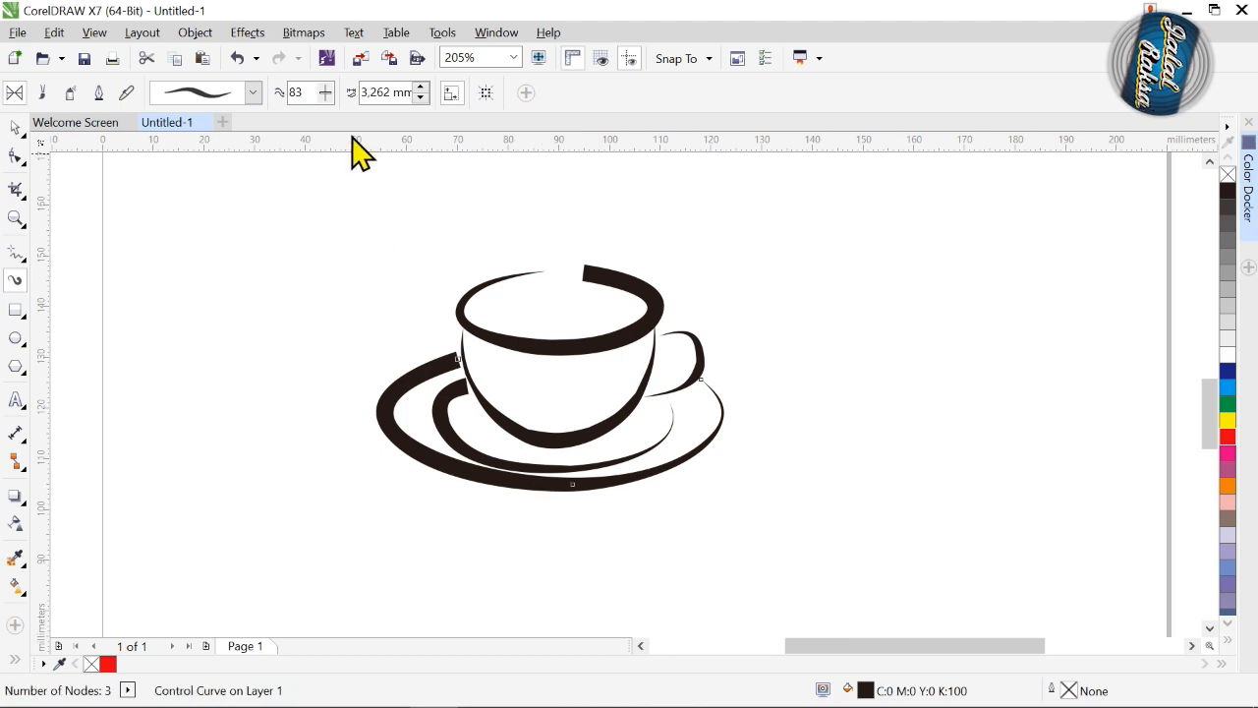
Reduce the Artistic Media stroke widths of the outer saucer curve and the inner saucer ring.
click(422, 97)
click(422, 97)
click(422, 98)
click(450, 432)
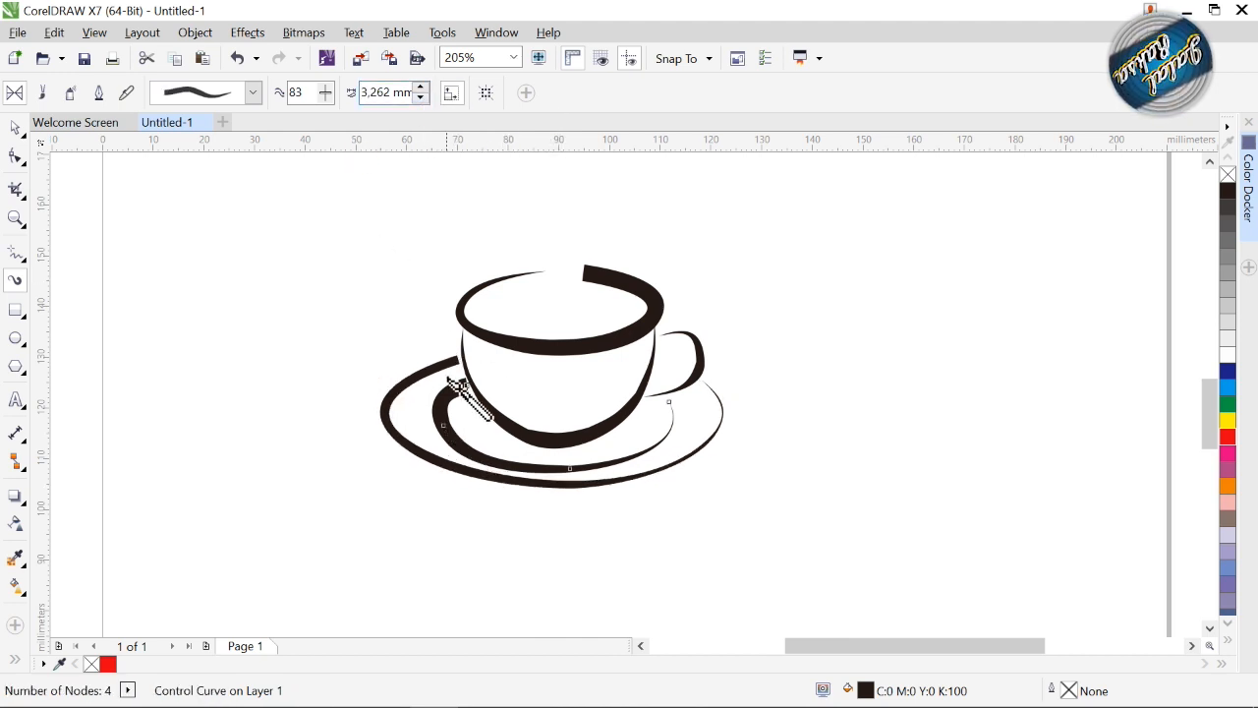
click(423, 99)
click(423, 98)
Set the cup body's Artistic Media stroke width to 2.262 mm.
click(536, 439)
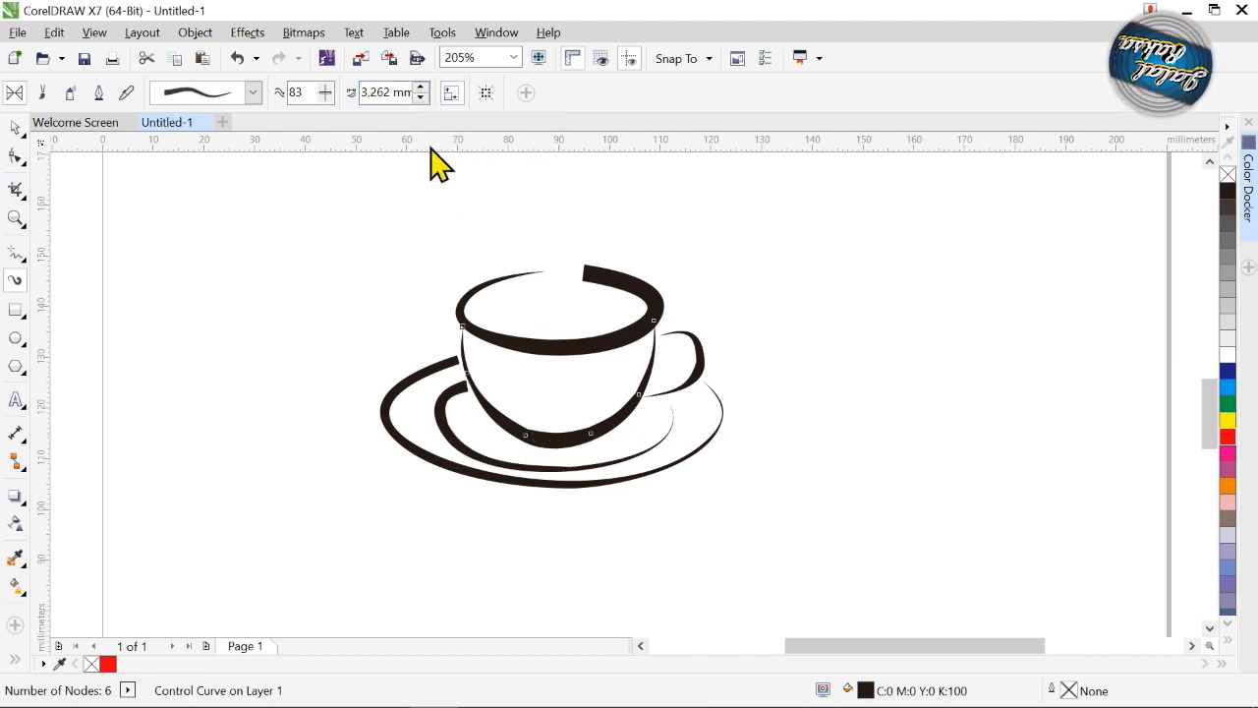
click(421, 99)
click(422, 98)
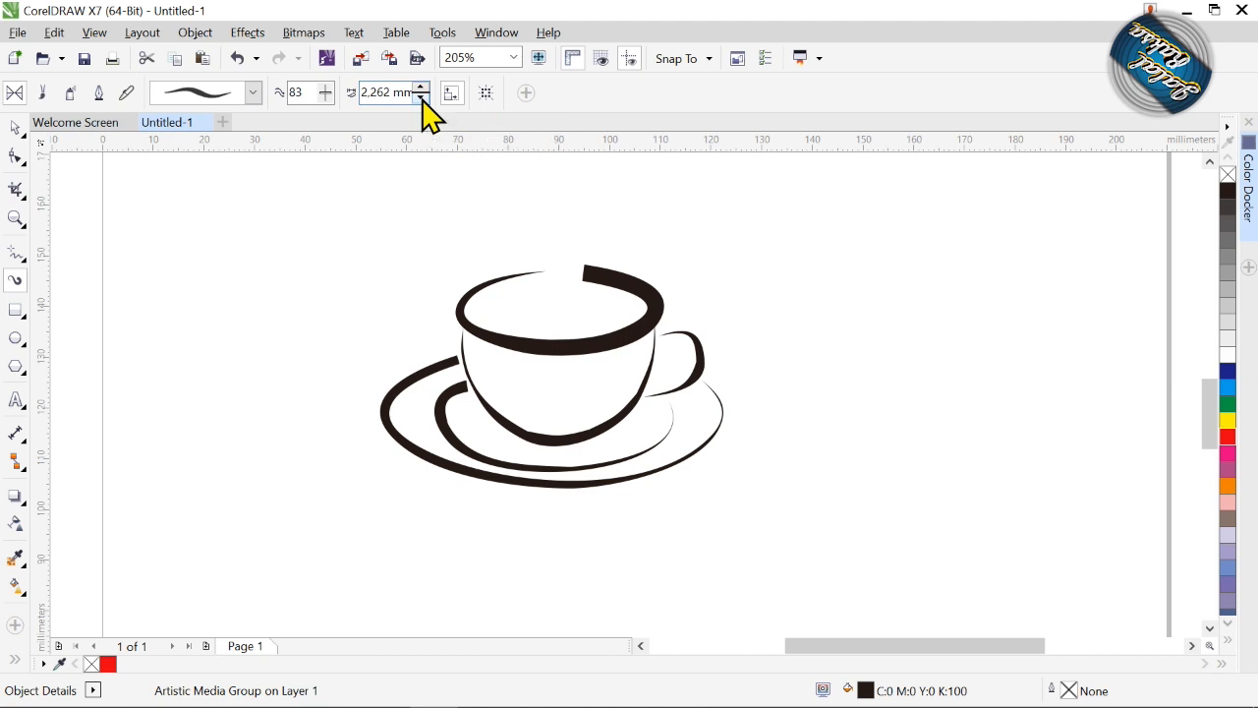
Make a smaller concentric copy of the rim stroke inside the cup, about 27 mm wide, with a stroke width of 0.964 mm.
click(539, 344)
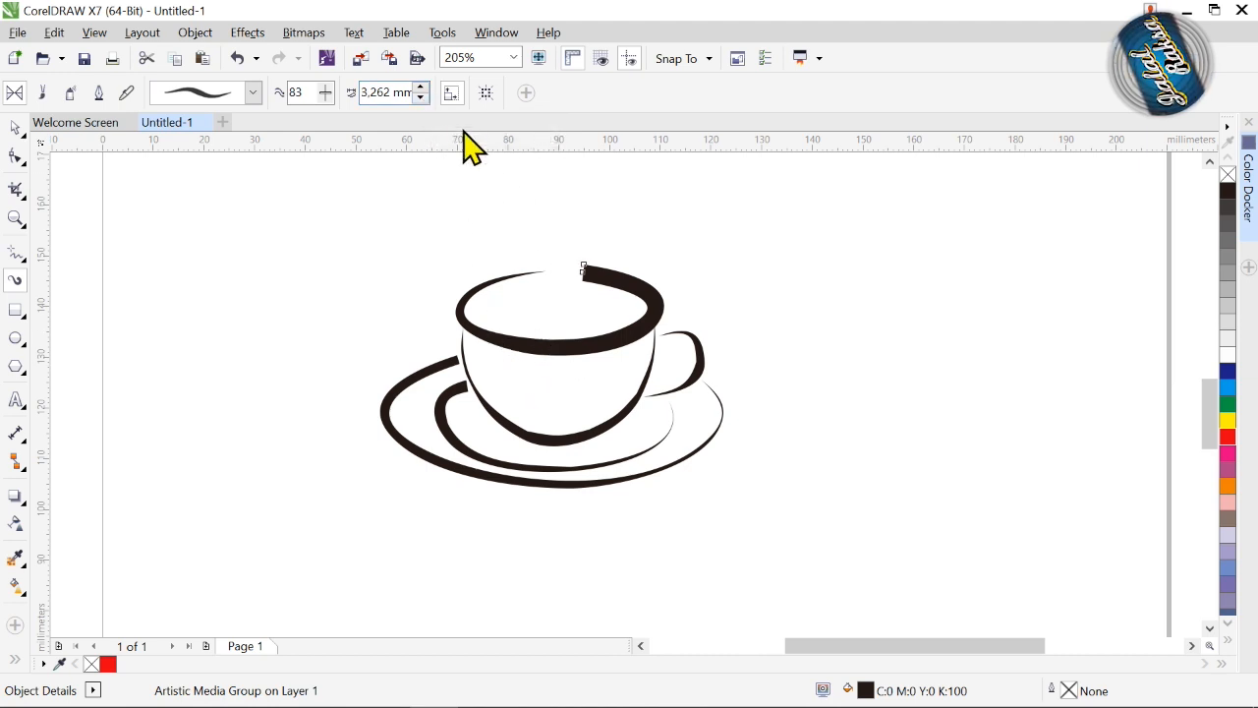
click(15, 128)
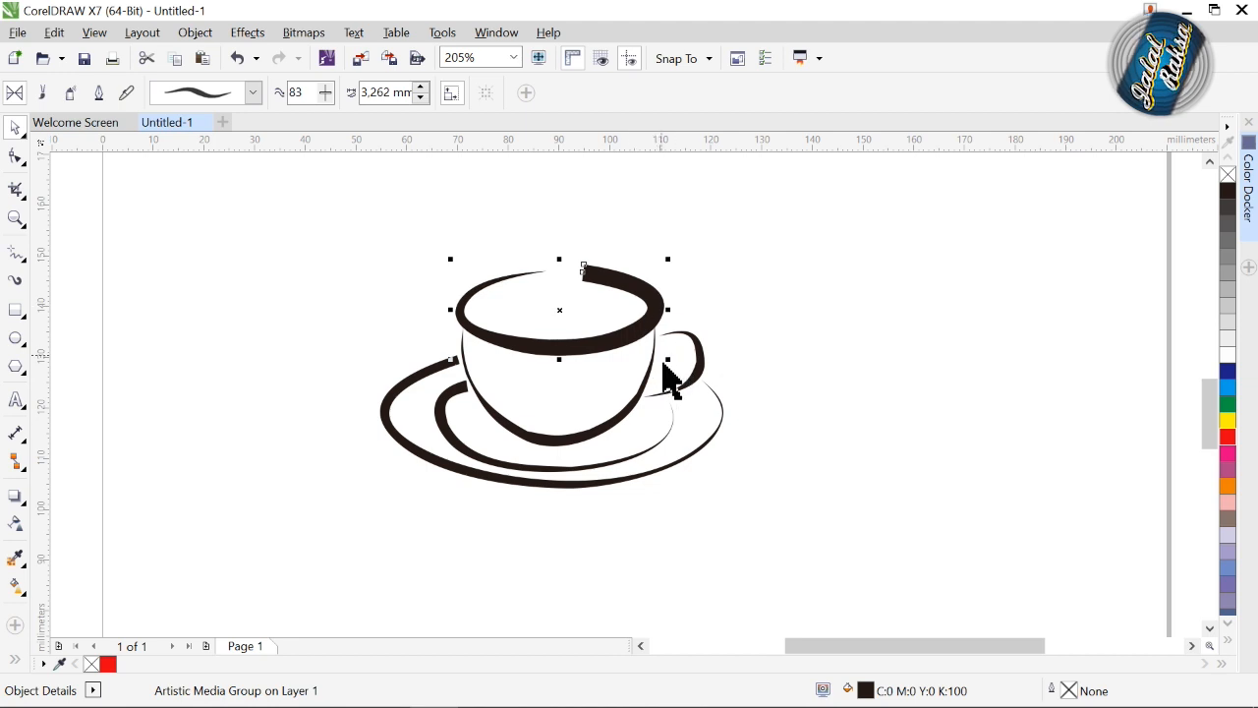
drag(685, 383, 647, 363)
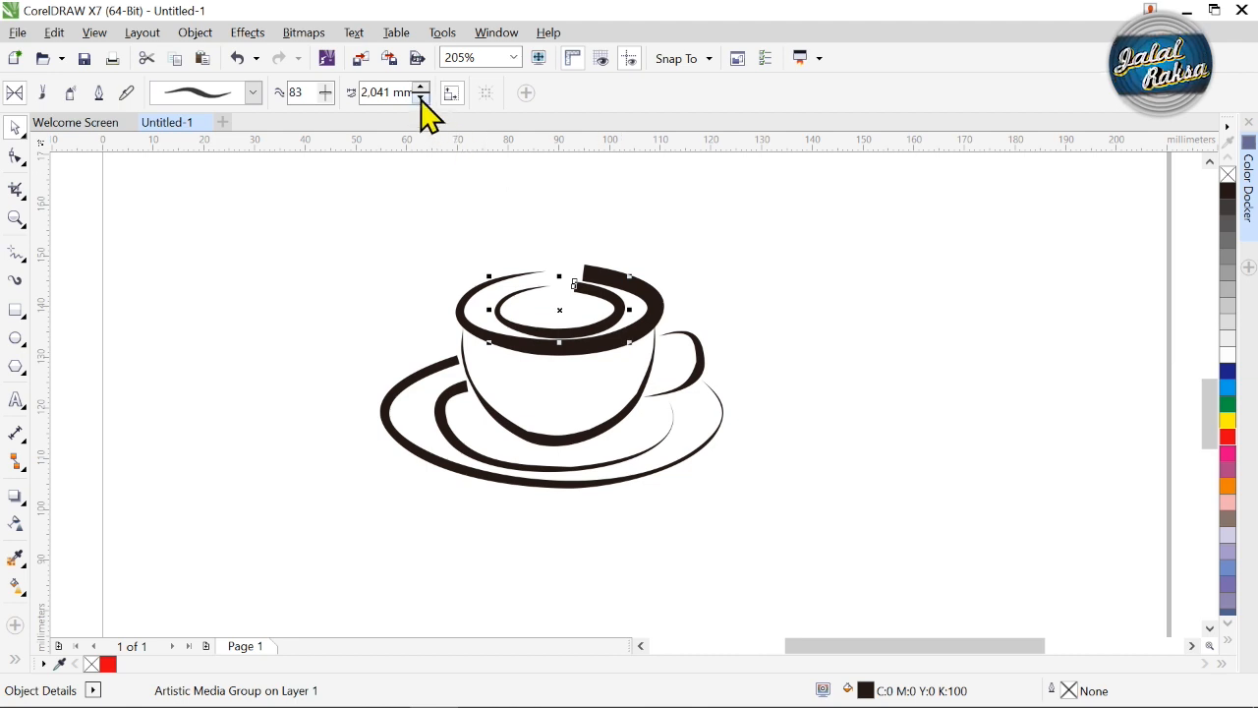
click(15, 279)
click(422, 99)
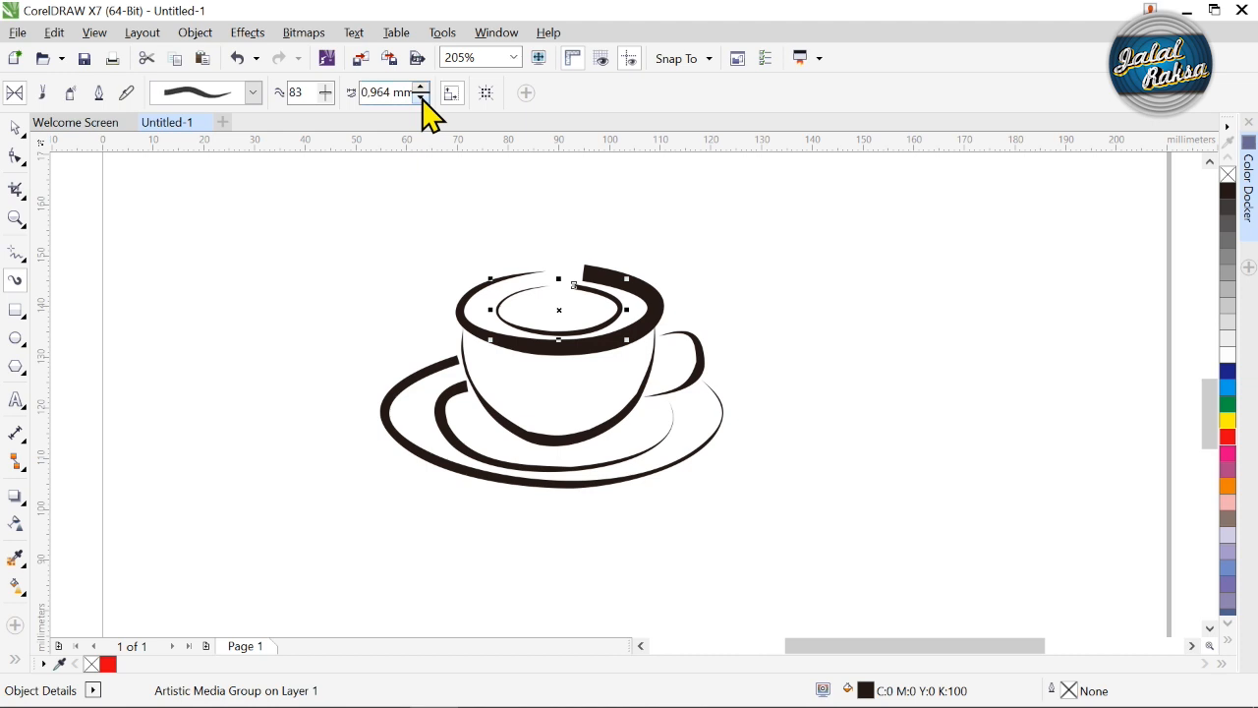
Make another concentric copy of the inner ring, scaled down to about 19 mm wide, and deselect it.
click(15, 129)
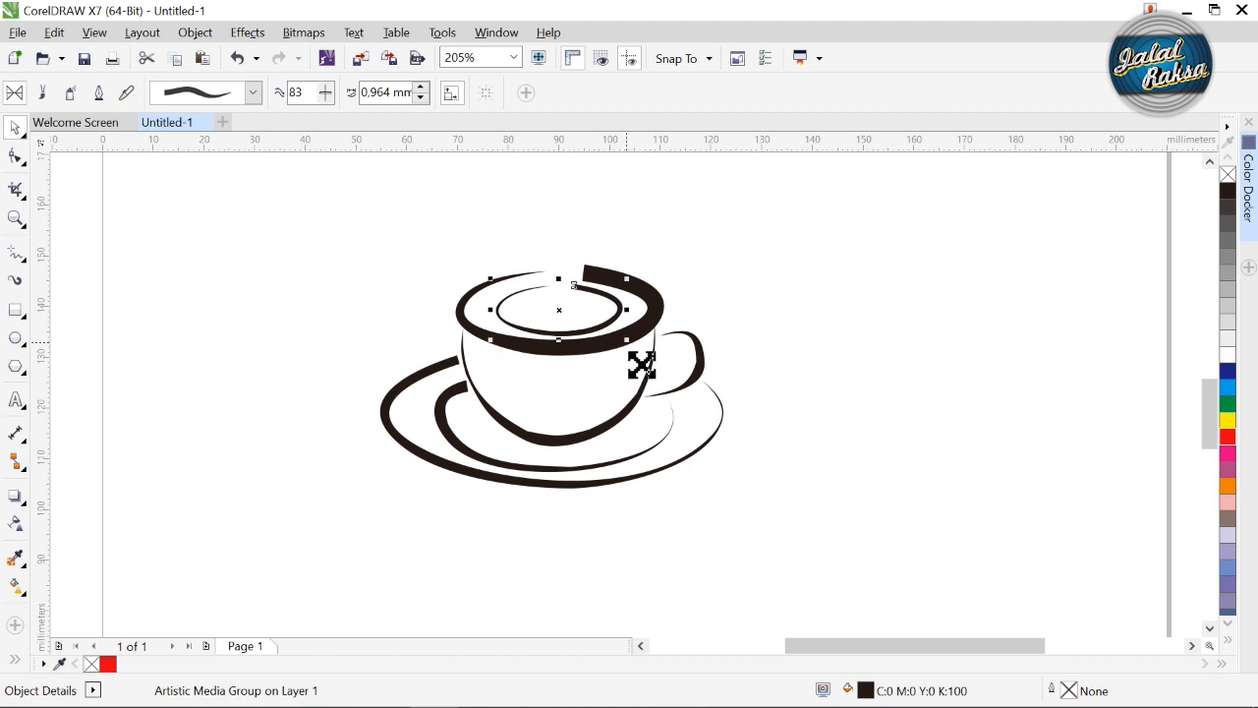
drag(643, 361, 612, 344)
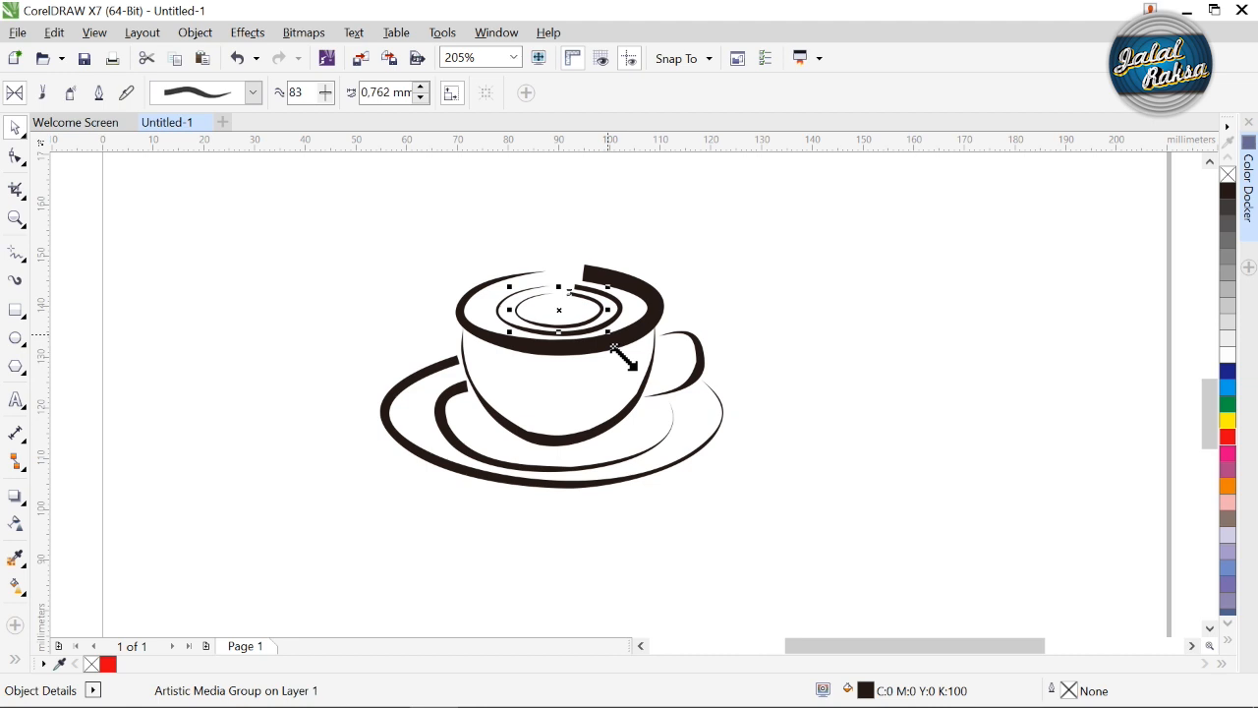
click(314, 289)
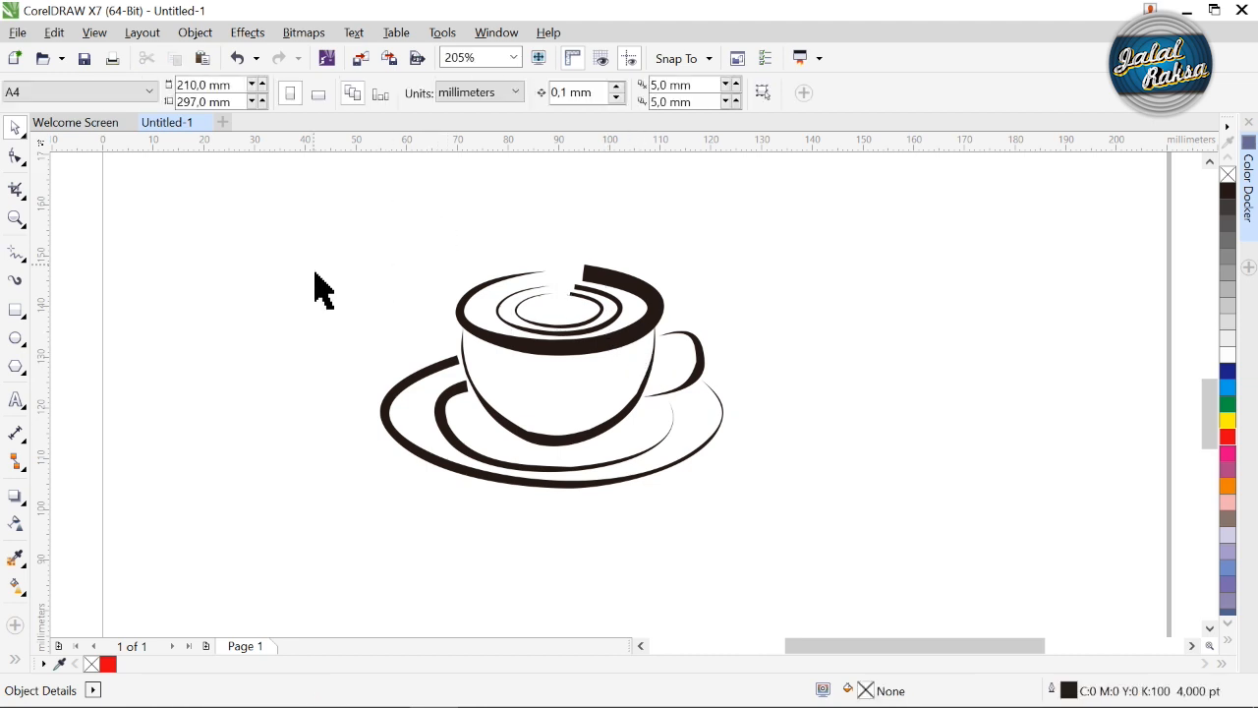
Set the innermost coffee ring's Artistic Media stroke width to 0.762 mm and deselect it.
click(546, 336)
click(420, 98)
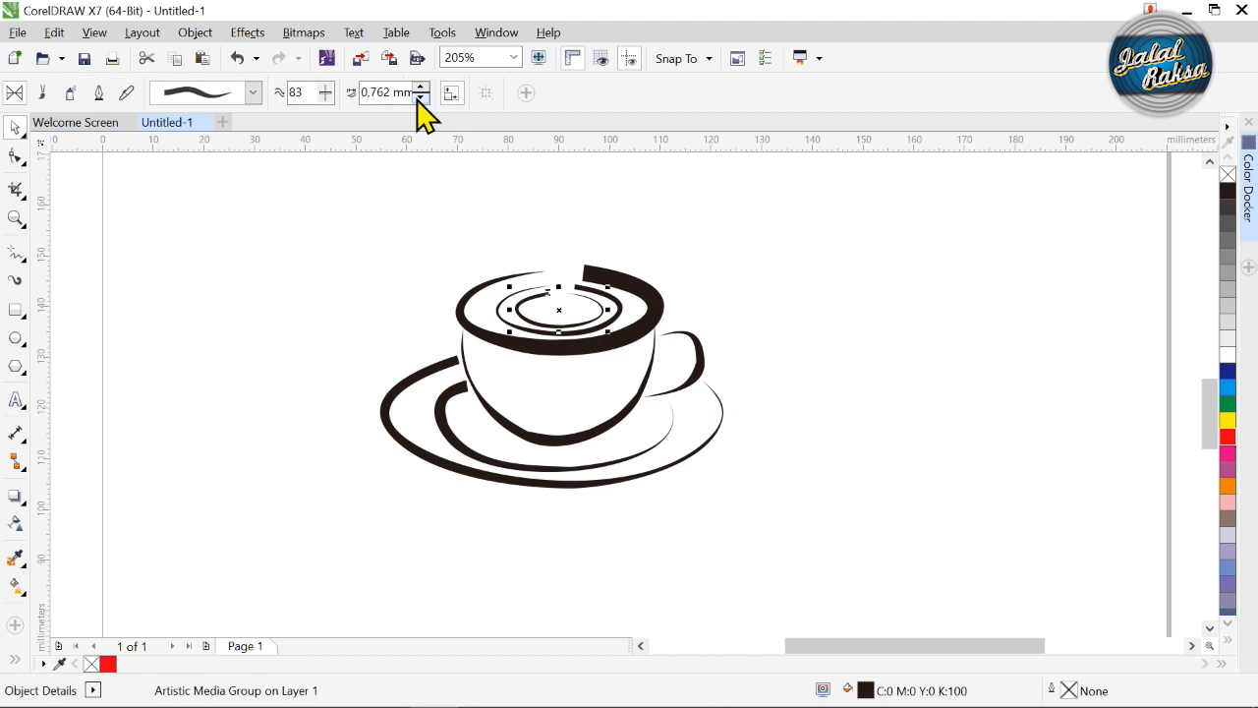
click(441, 162)
Draw a line rising from the coffee's centre and bend it into an S-shaped steam curve about 24 mm tall.
click(22, 253)
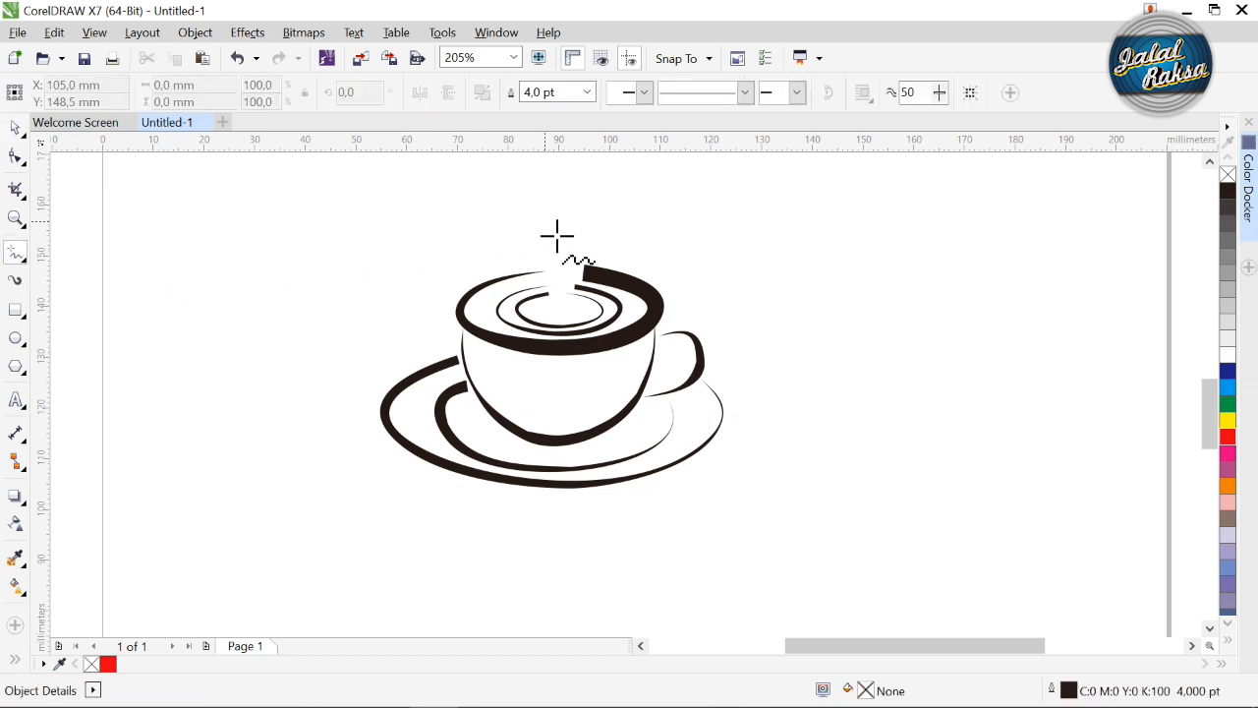
click(559, 308)
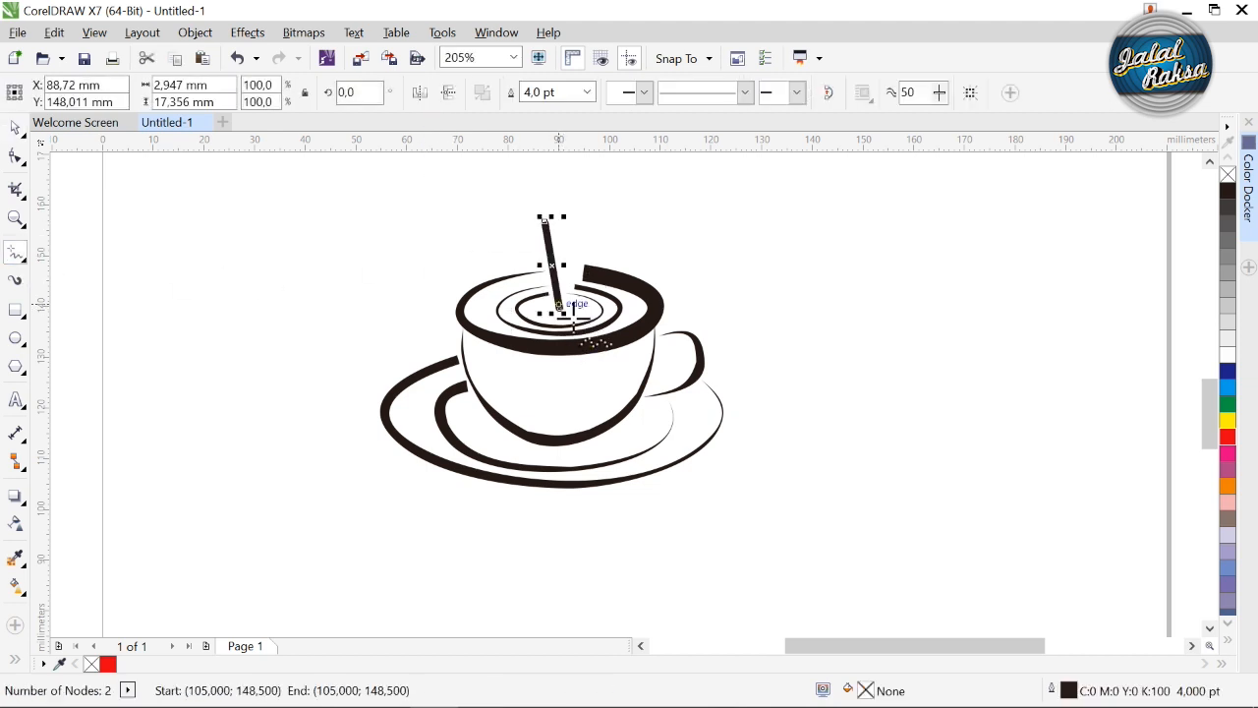
click(16, 157)
drag(454, 195, 644, 356)
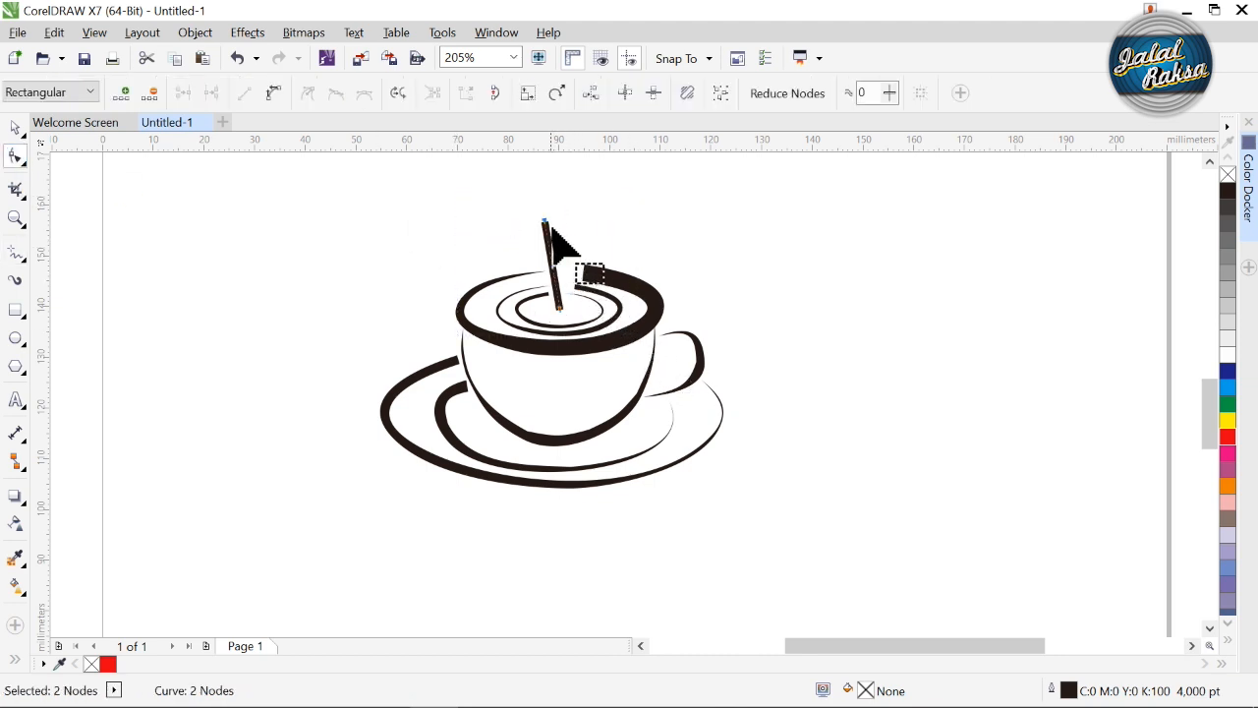
drag(534, 207, 575, 193)
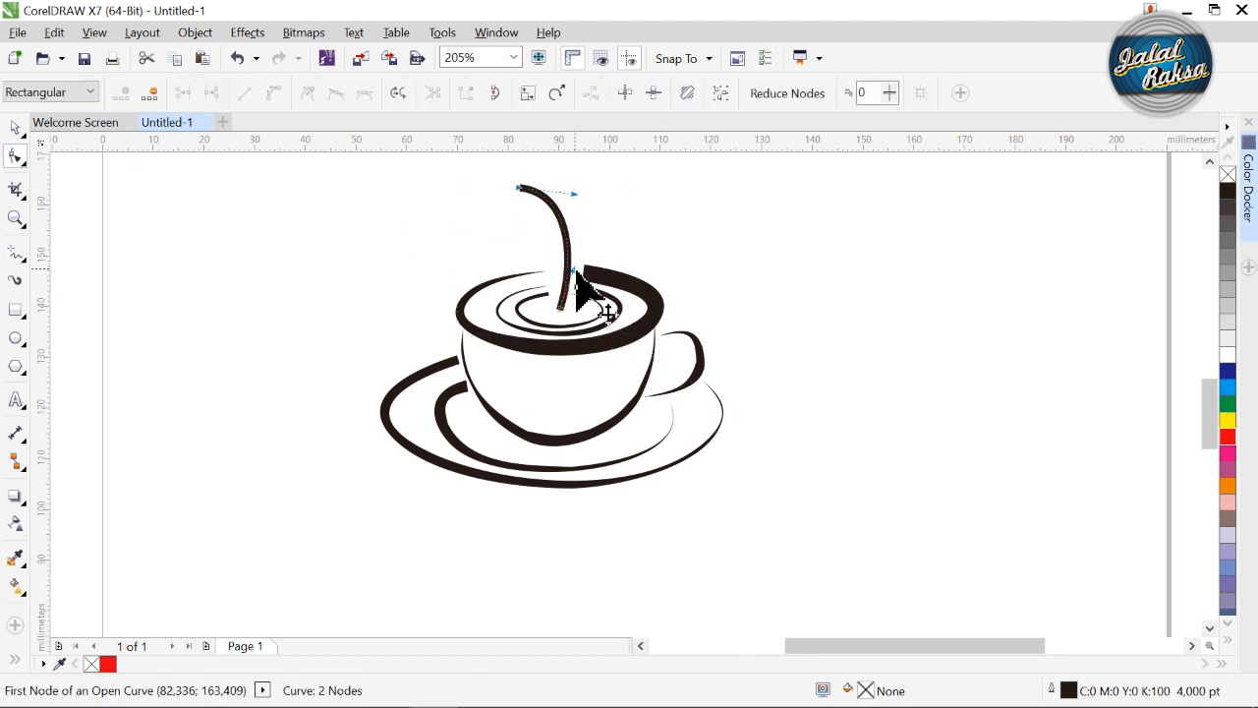
drag(575, 267, 519, 243)
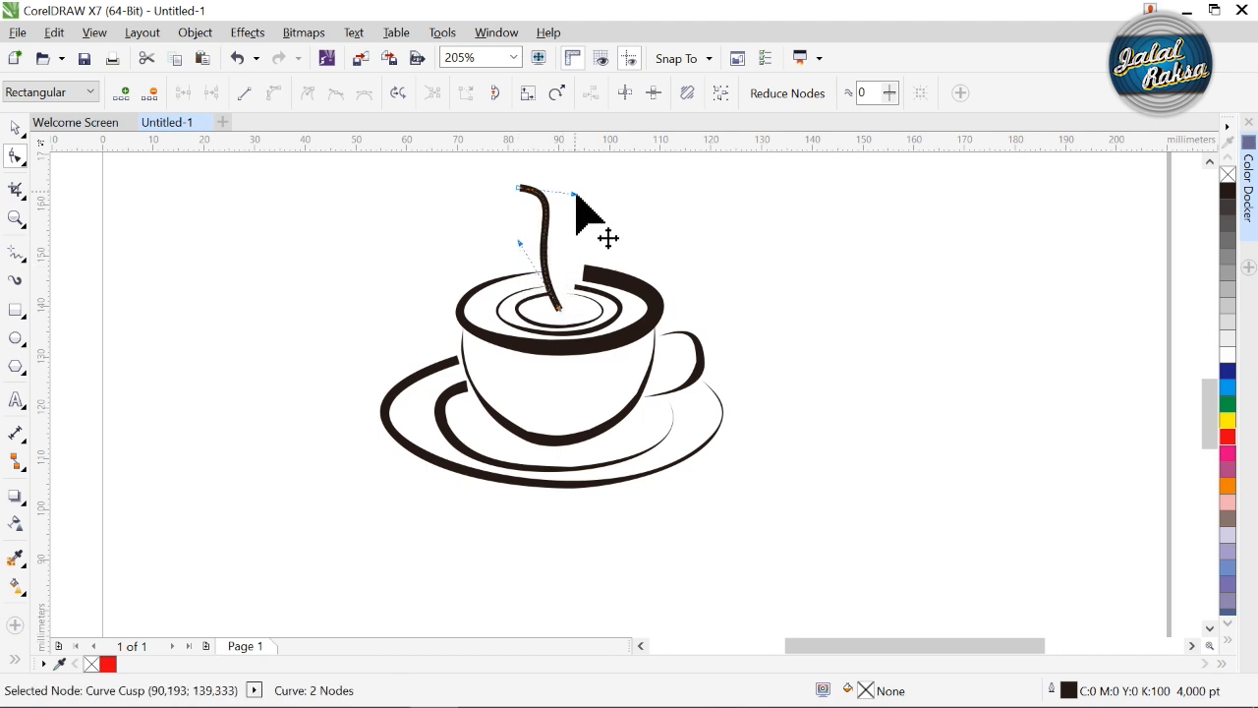
drag(577, 195, 583, 229)
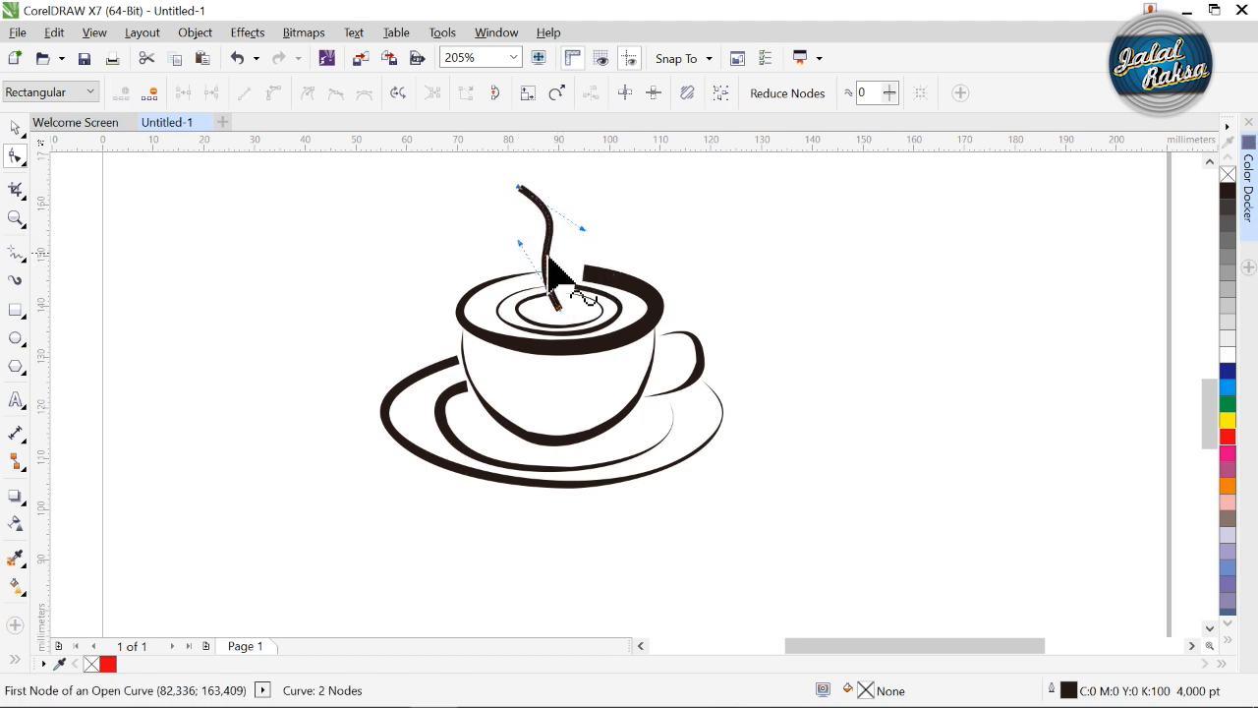
Duplicate the steam curve, mirror the copy horizontally and place it to the right of the original.
click(14, 131)
key(KP_Add)
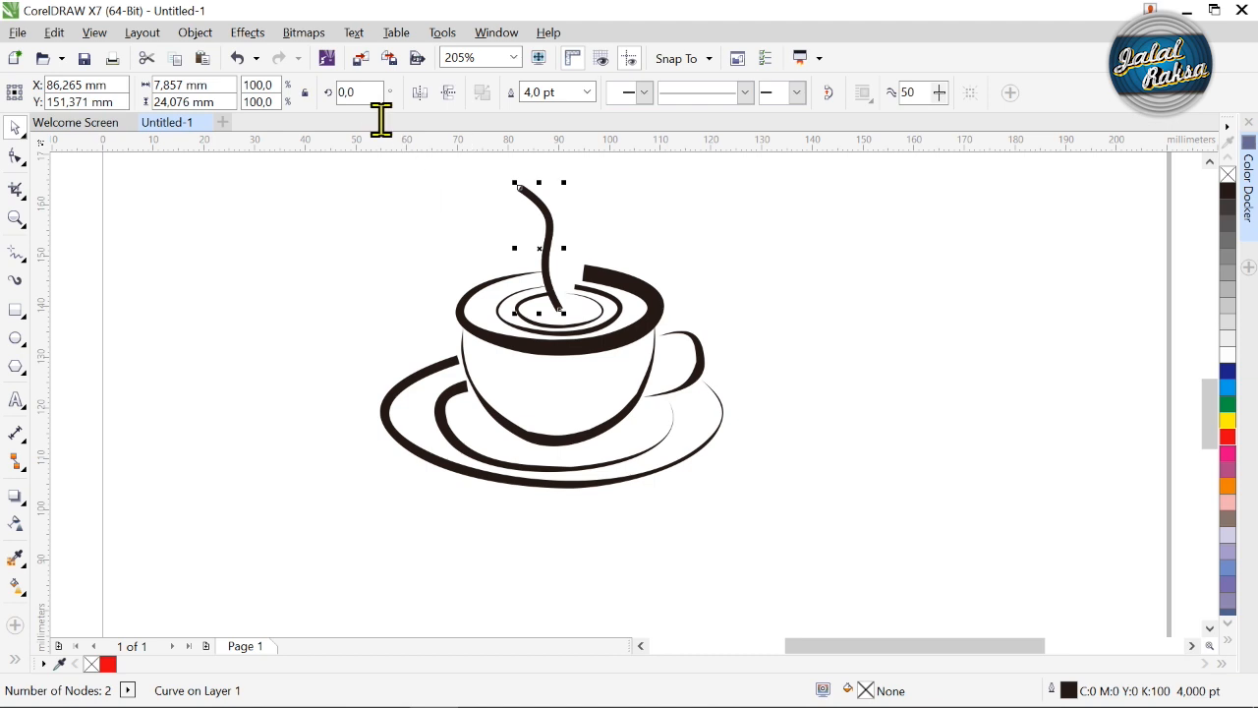
click(419, 100)
drag(556, 287, 603, 286)
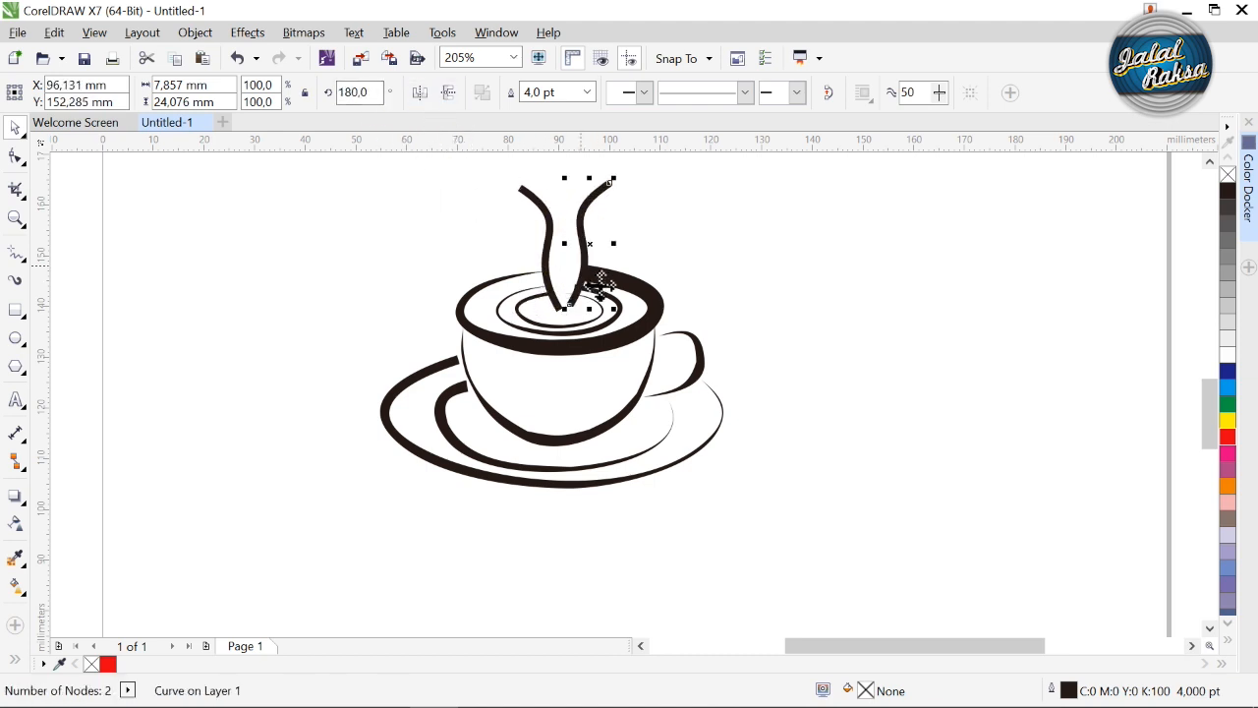
Reshape the mirrored steam curve by moving its upper end inward, bulging its lower part to the right and adjusting the upper bend.
click(15, 156)
drag(611, 183, 565, 182)
drag(576, 236, 610, 260)
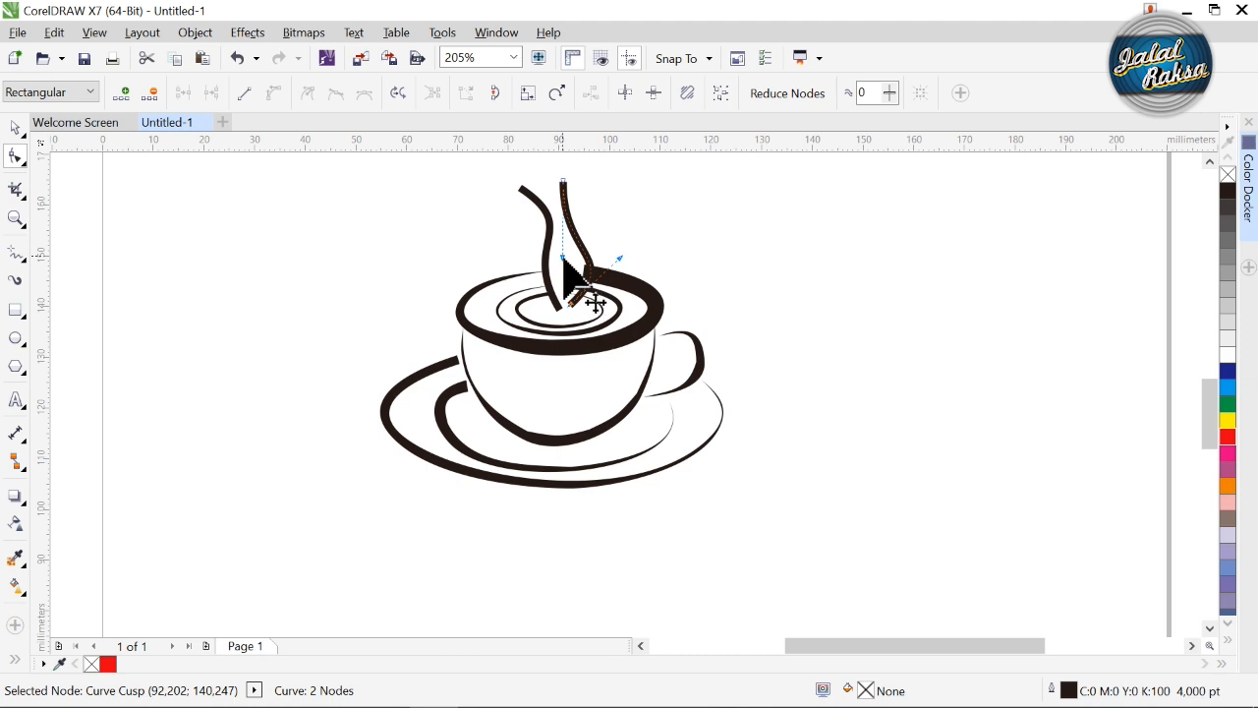
key(Home)
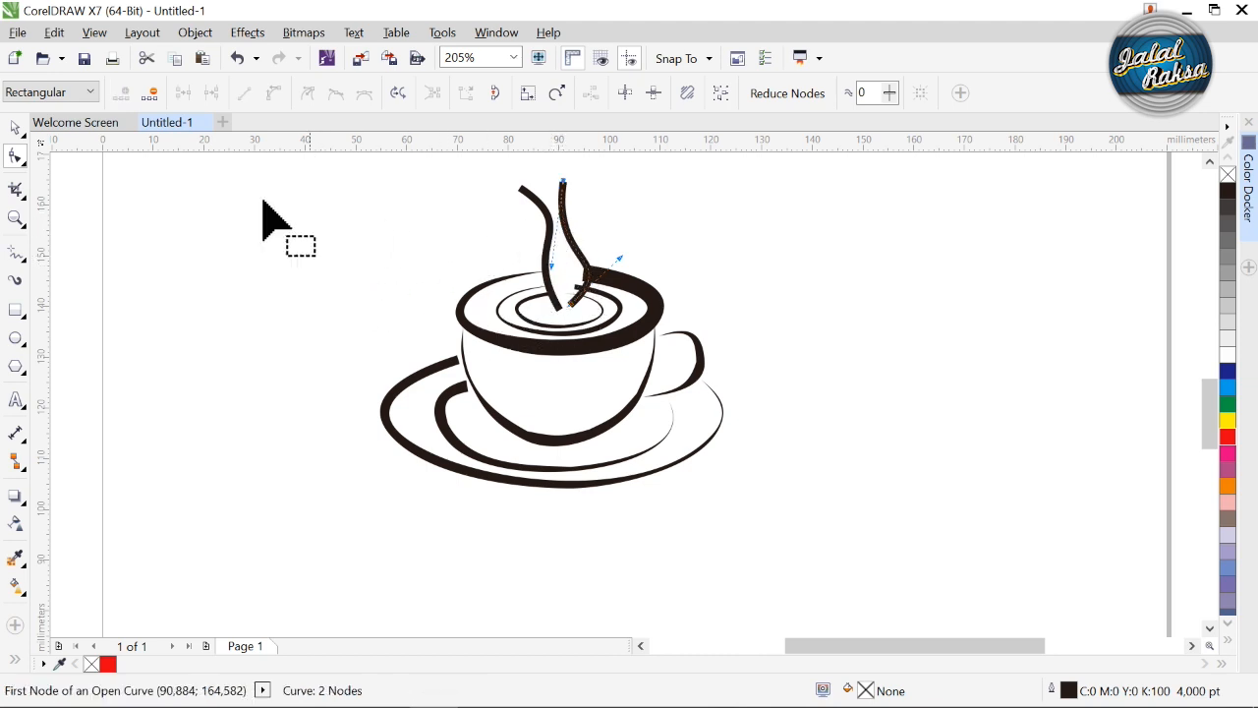
Make a copy of each of the two steam curves, offset about 2.5 mm to the left.
click(15, 128)
drag(596, 266, 584, 266)
click(565, 278)
drag(562, 276, 549, 275)
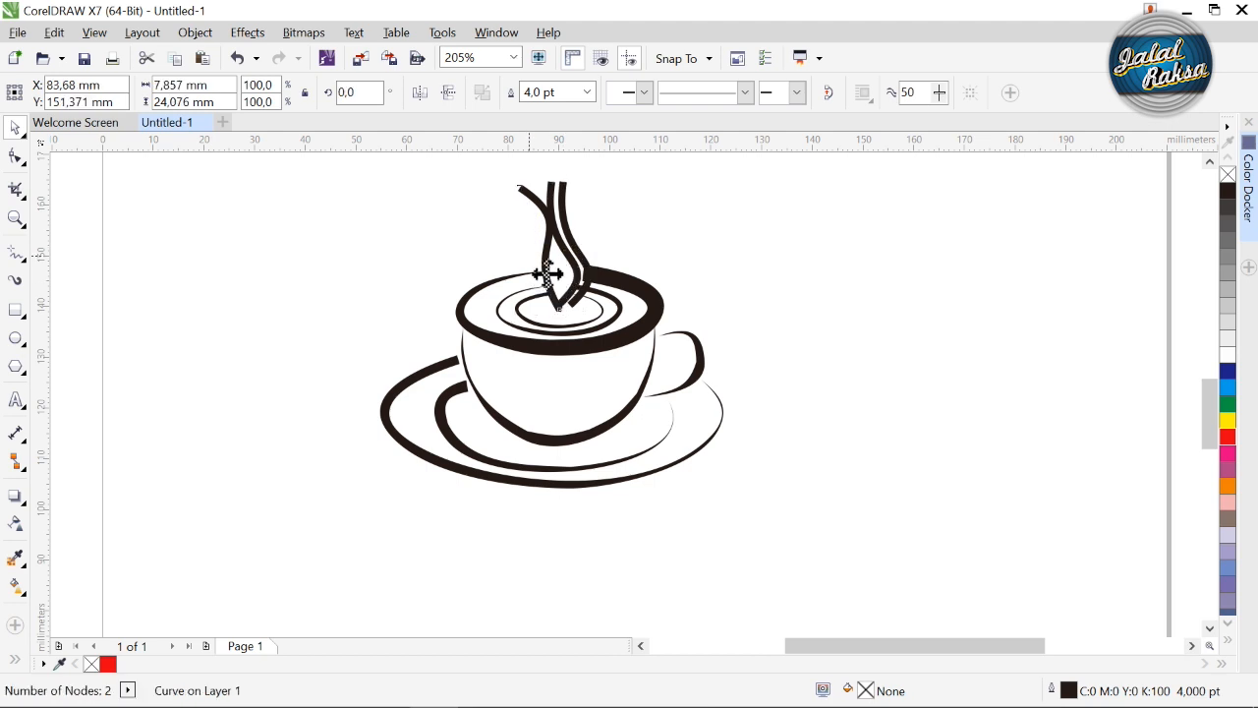
Set the outline width of all four steam curves to 2.0 pt.
drag(450, 177, 605, 319)
click(791, 92)
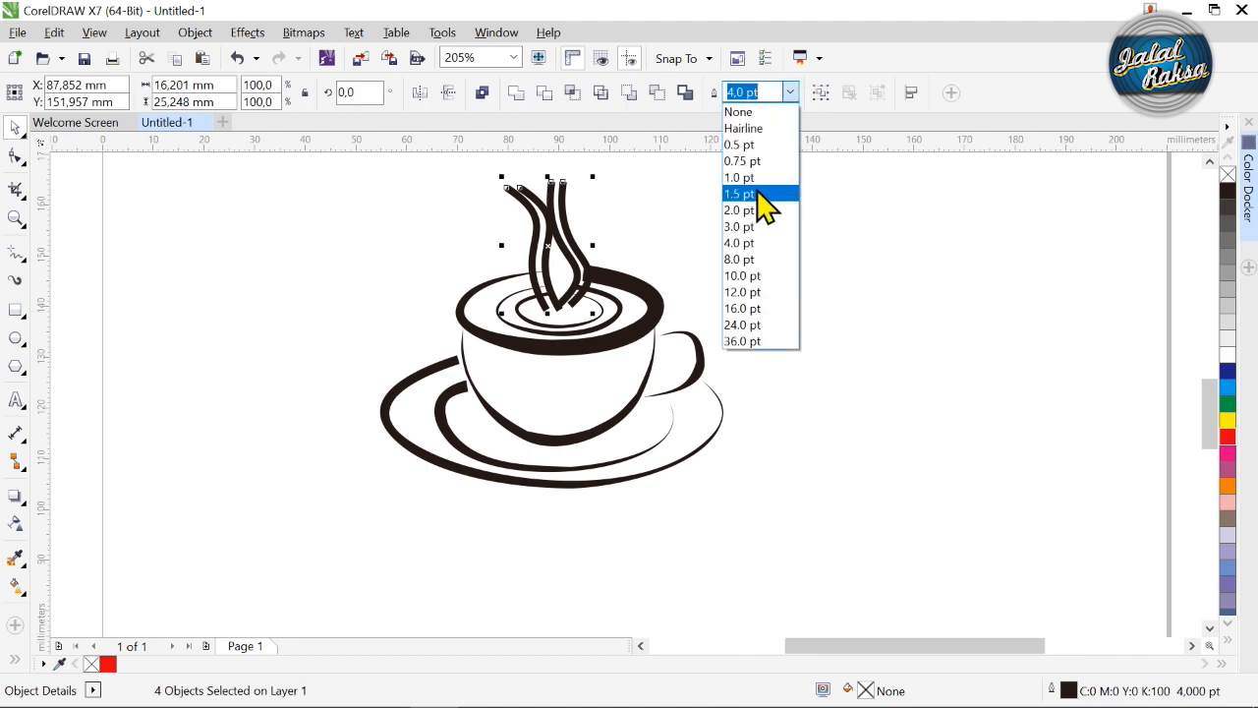
click(749, 211)
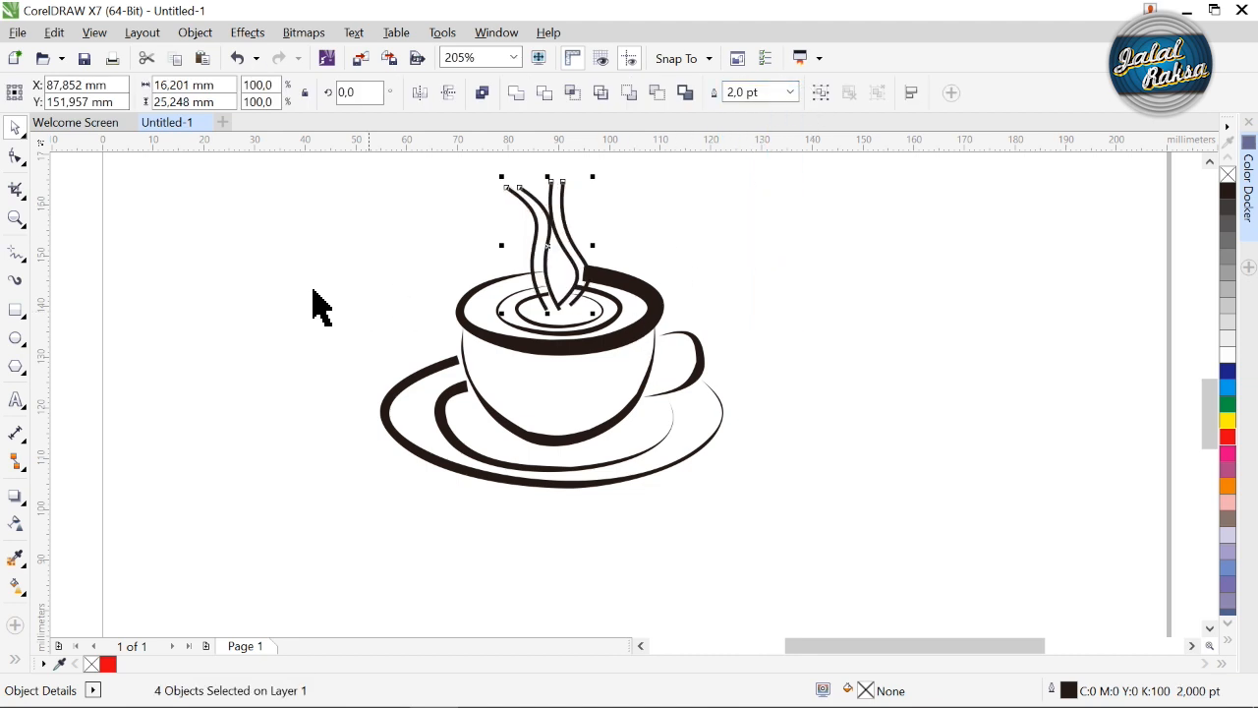
Apply an Artistic Media preset tapered at both ends to the four steam curves, with a stroke width of 1.262 mm.
click(15, 282)
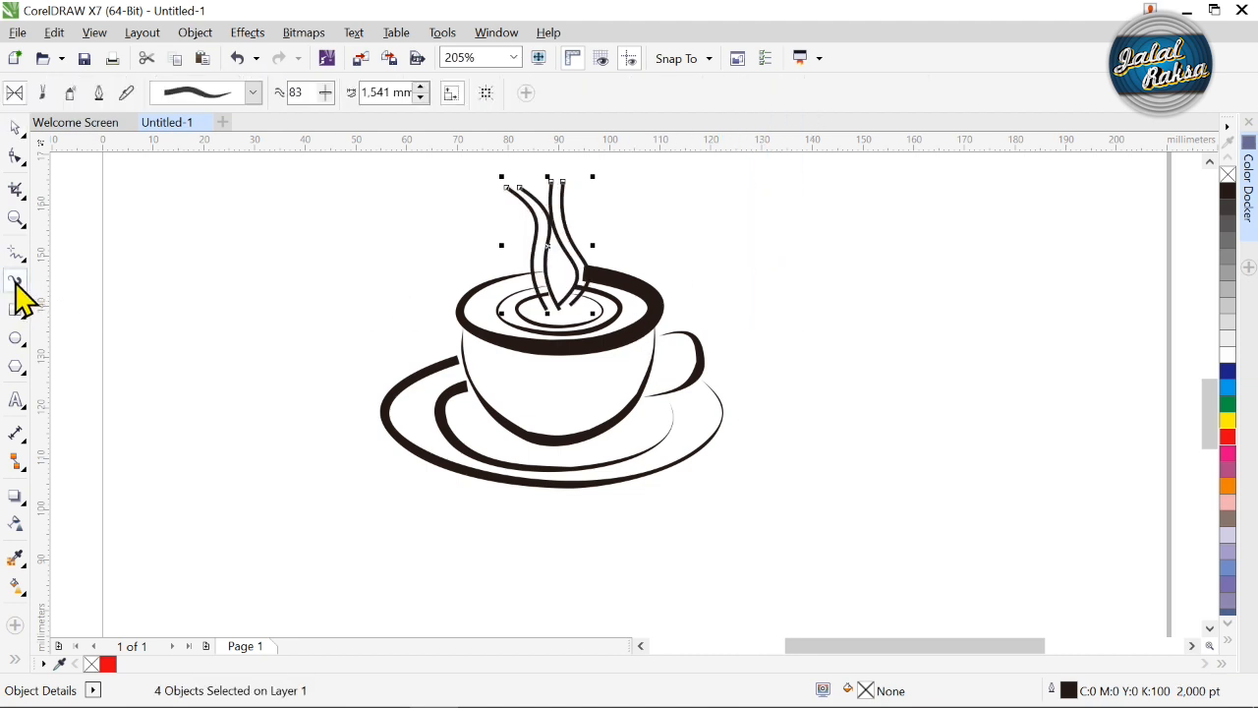
click(254, 93)
click(193, 311)
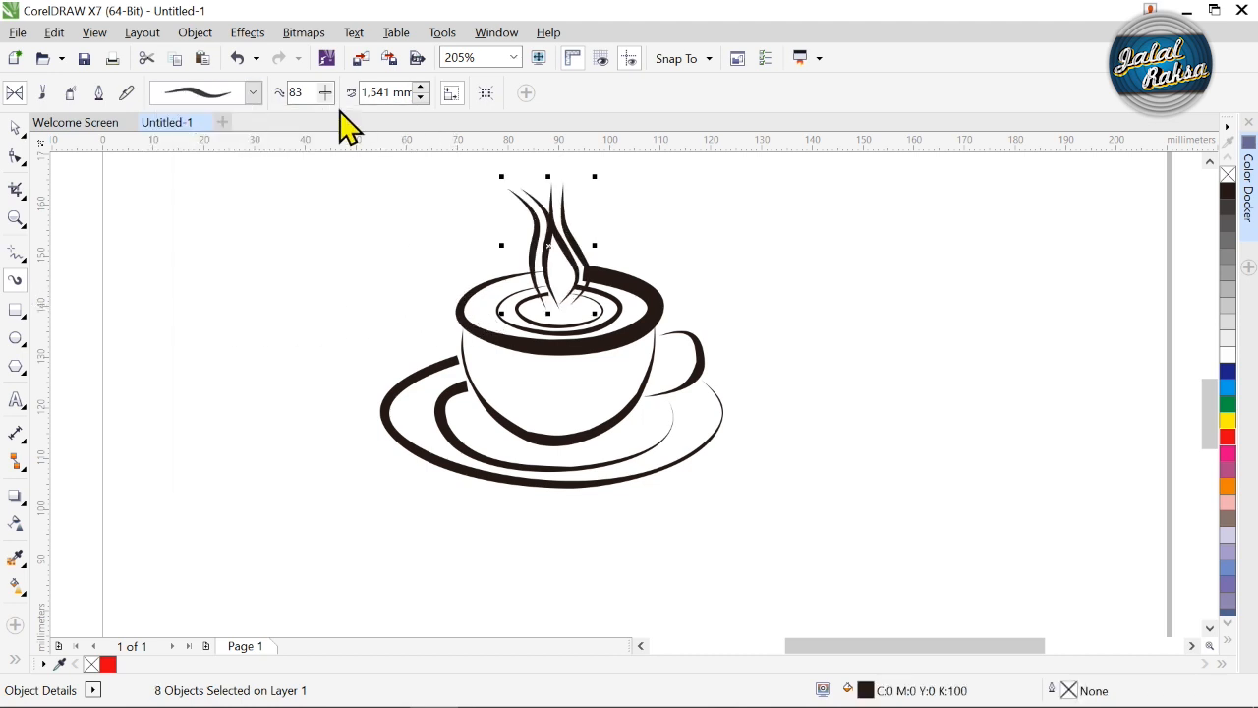
click(422, 98)
click(422, 98)
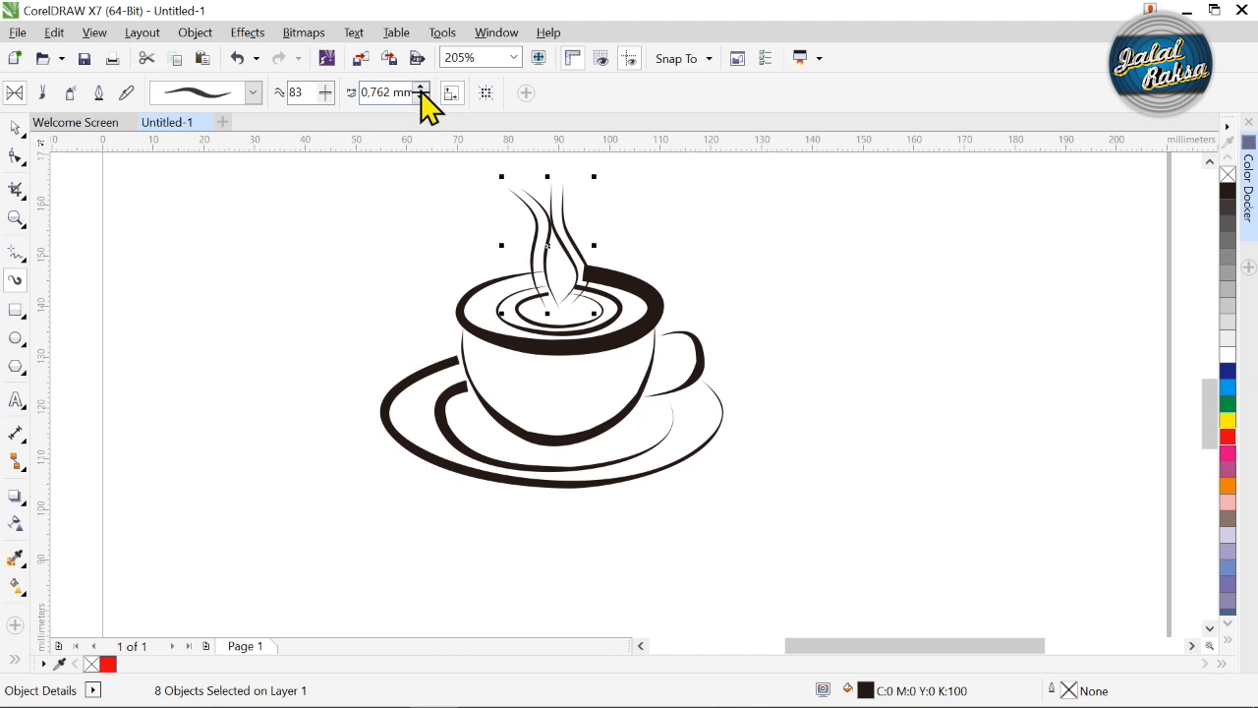
click(421, 87)
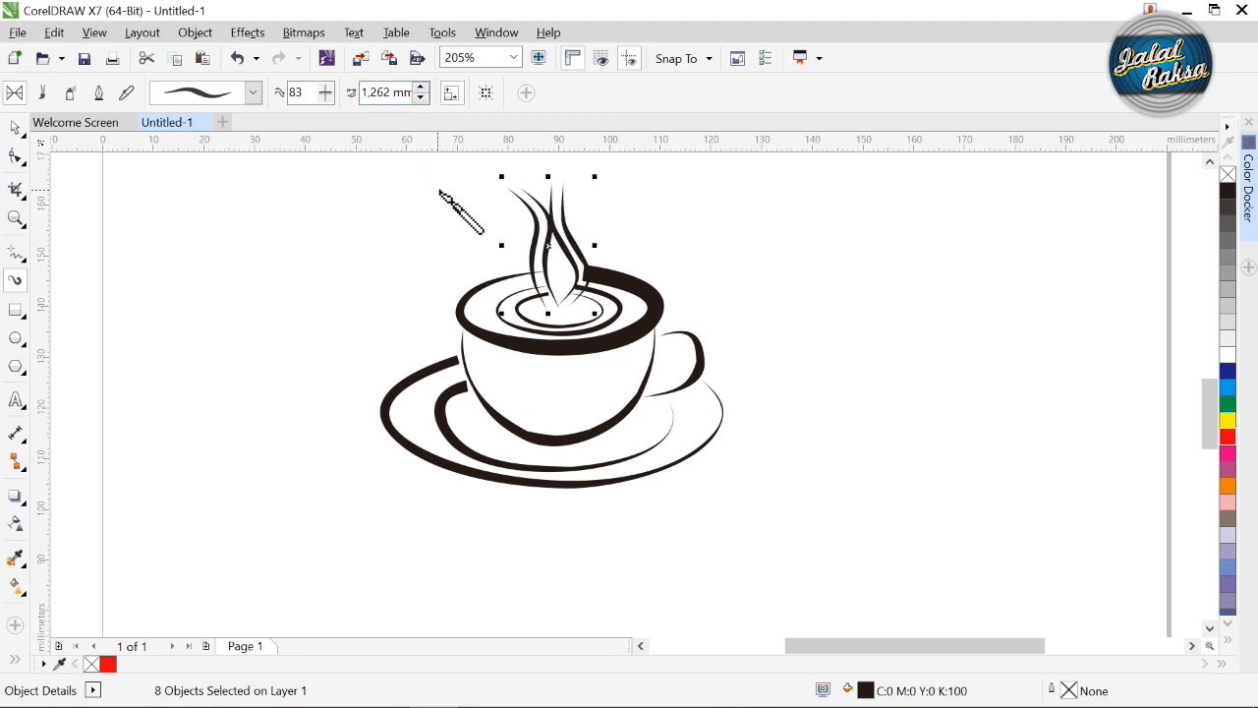
Move the steam strokes about 2 mm to the left above the cup and deselect them.
click(15, 128)
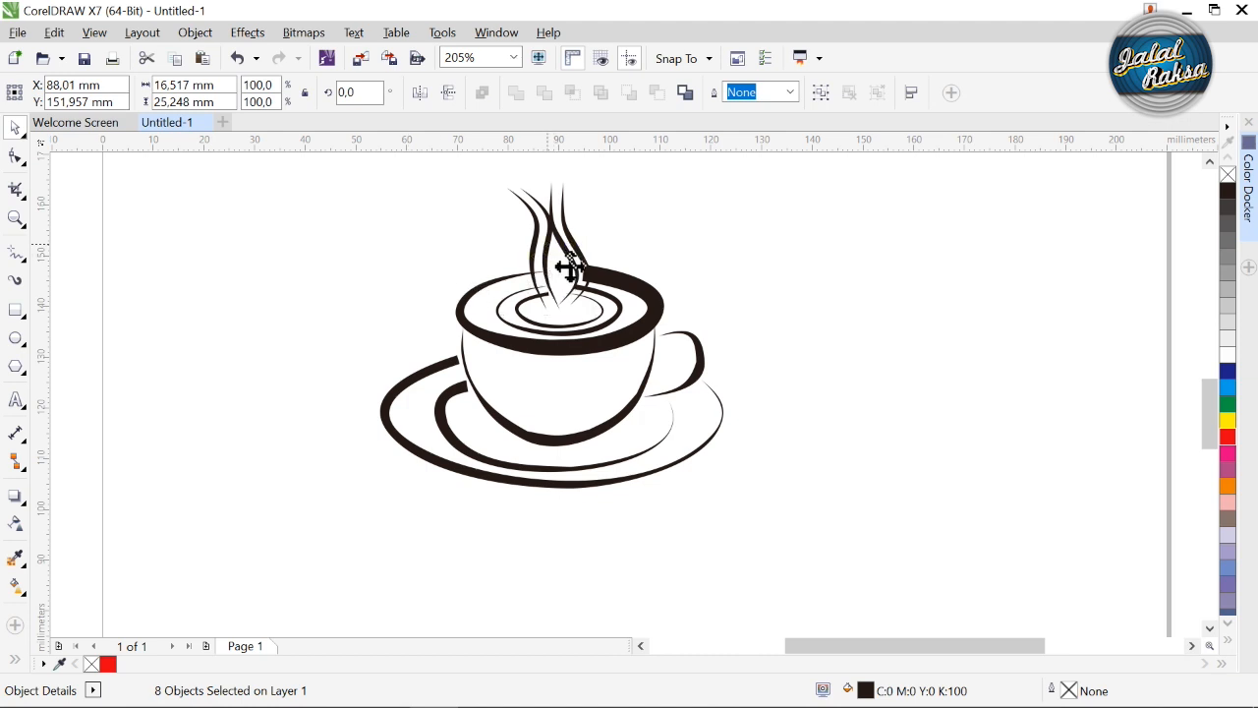
drag(569, 266, 558, 267)
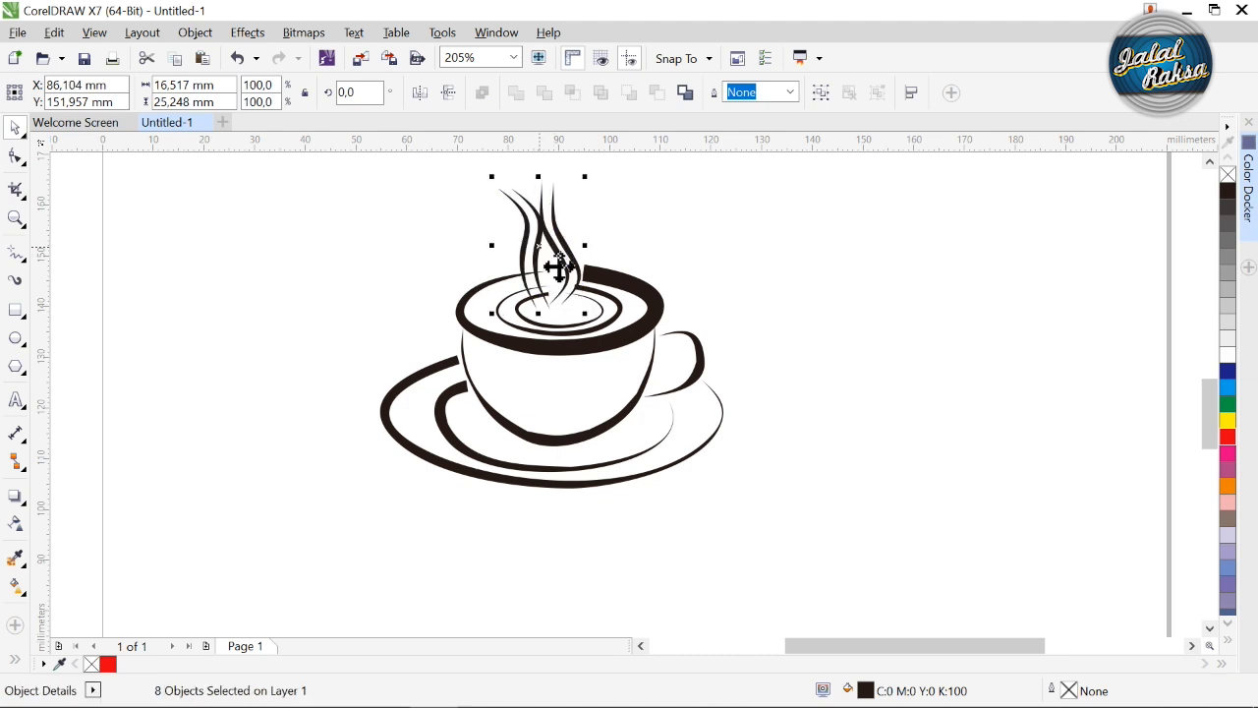
click(300, 212)
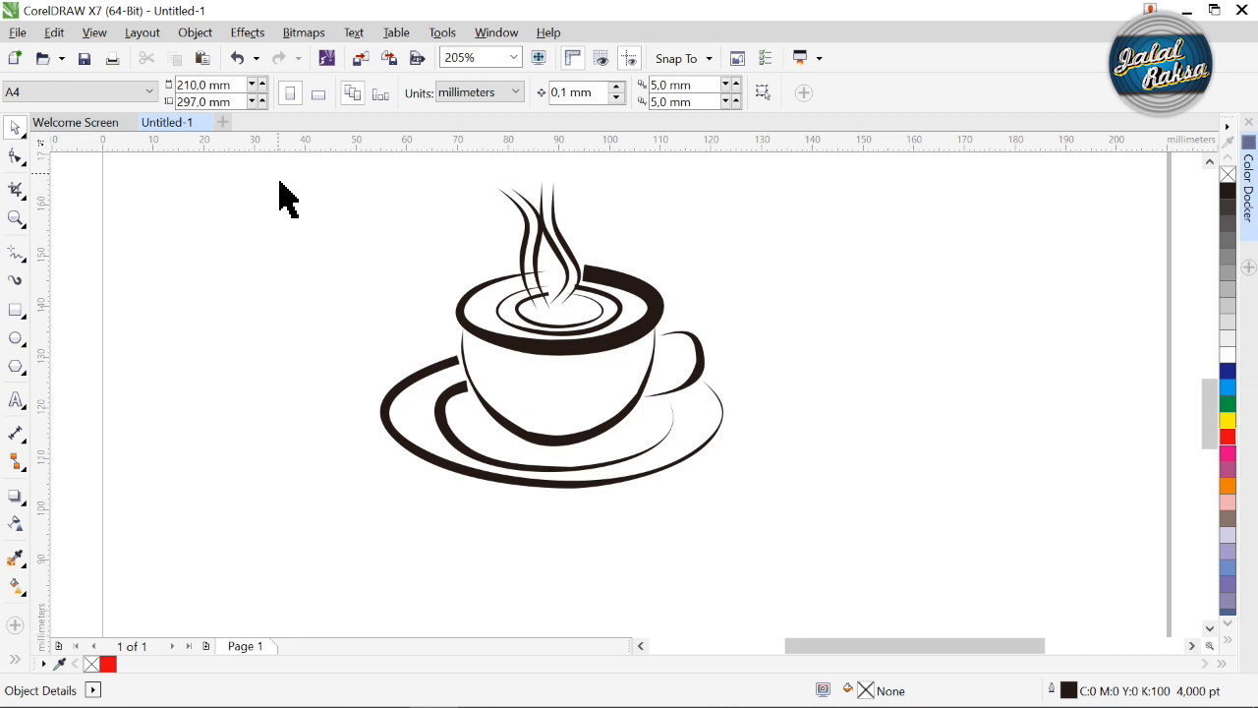
Fill the entire cup, saucer and steam drawing with the brown colour C:0 M:20 Y:40 K:60.
drag(312, 213, 836, 568)
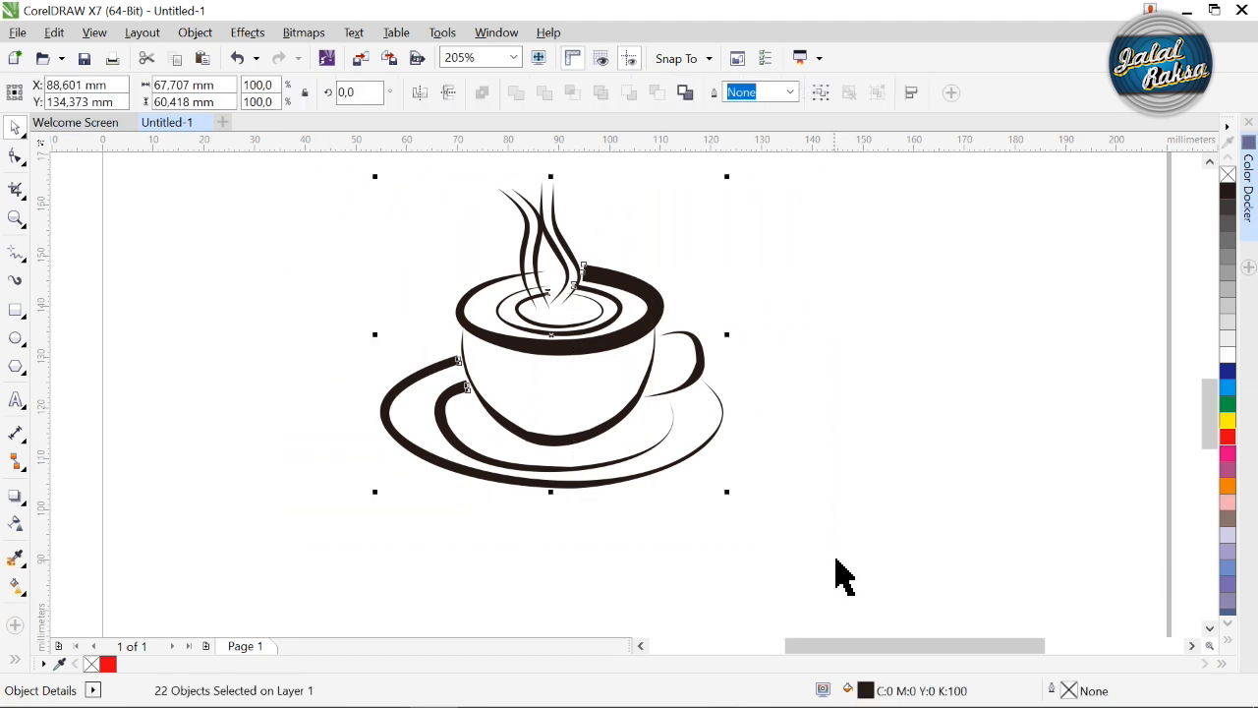
click(1229, 641)
click(1196, 290)
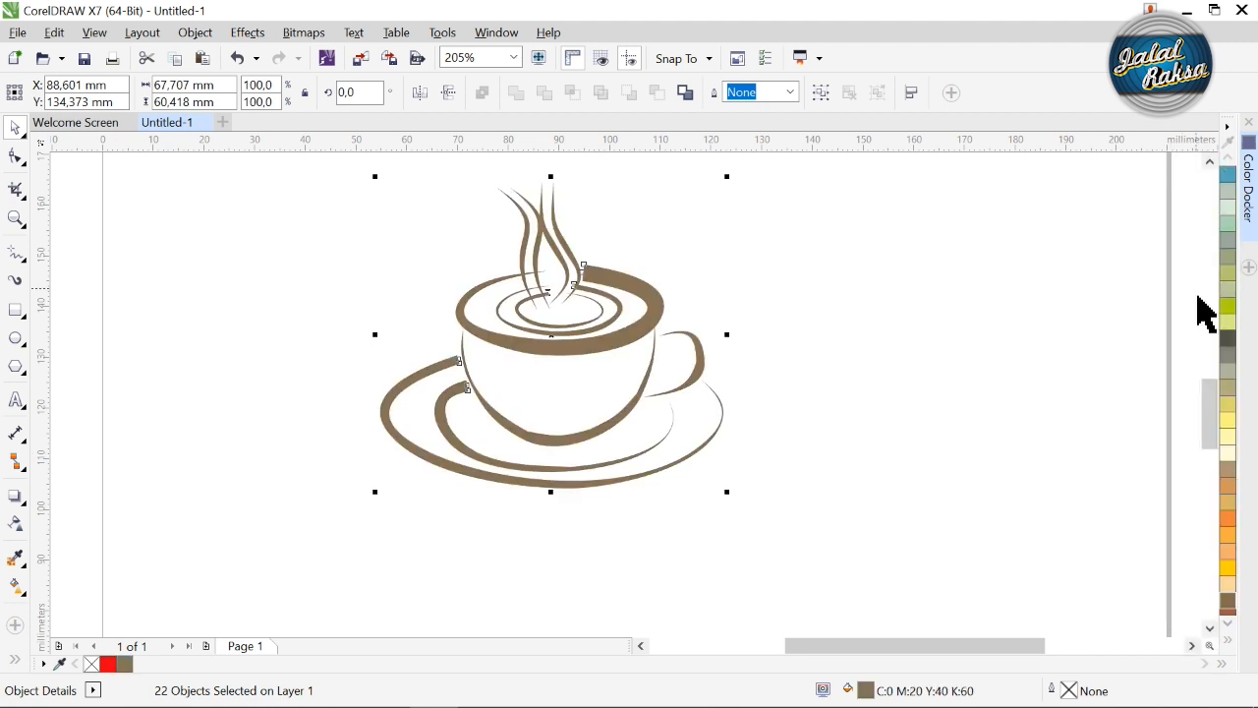
Add the artistic text "coffe break" below the saucer and change it to Title Case.
click(25, 403)
click(433, 536)
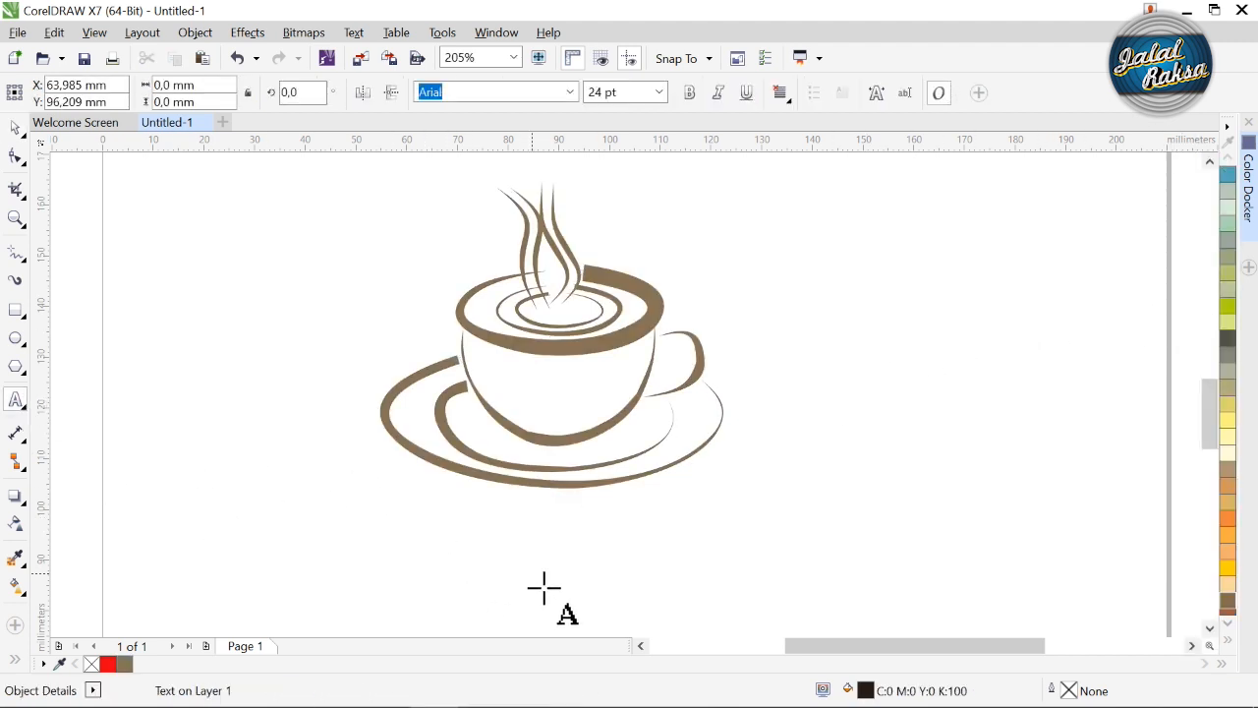
text(coffe break)
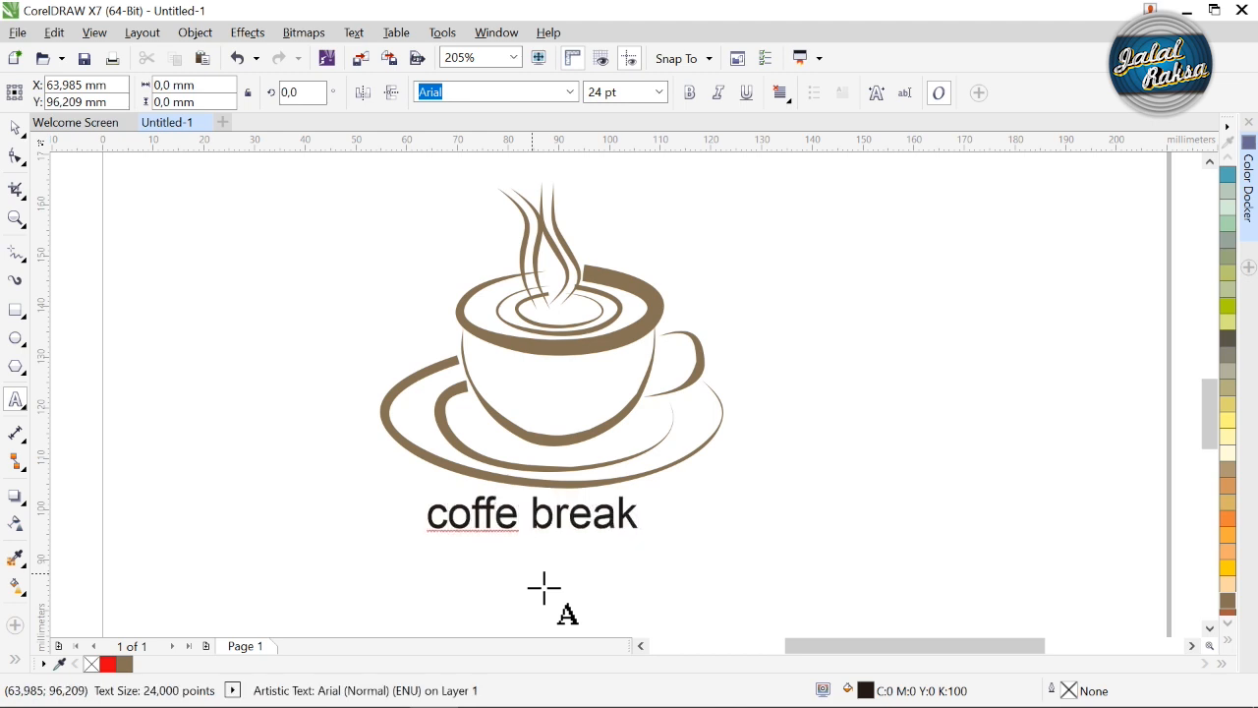
key(ctrl+a)
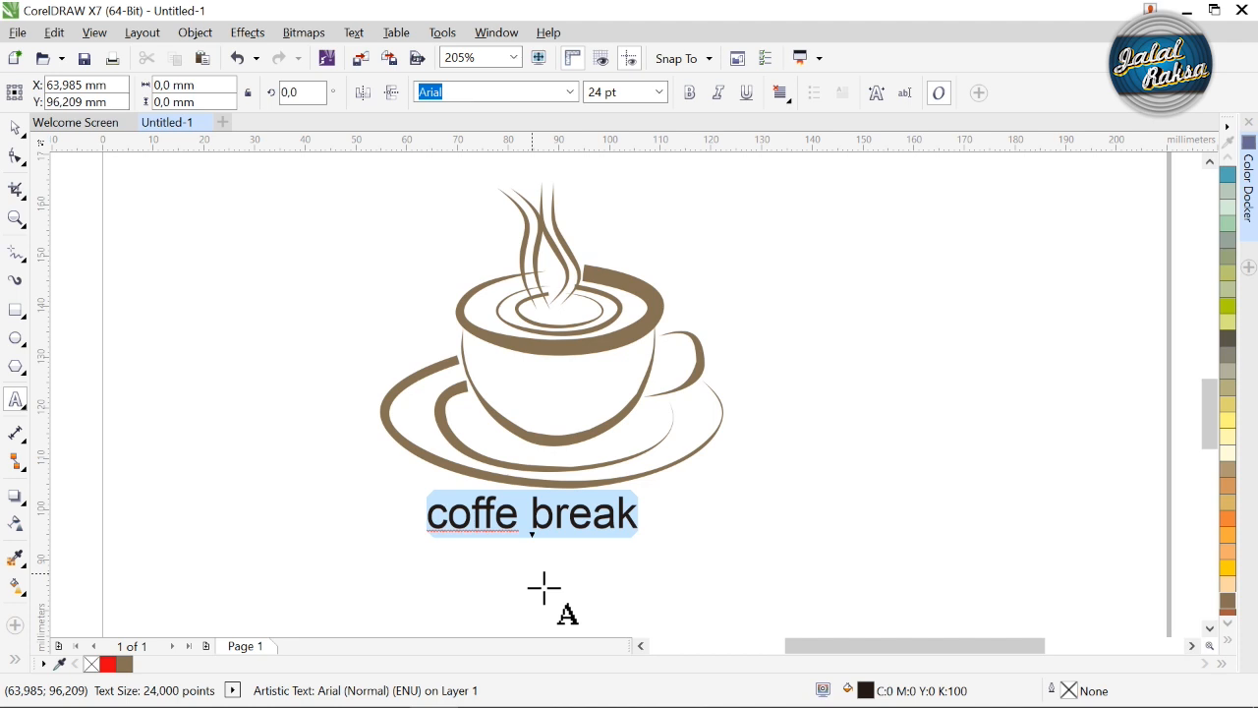
key(shift+F3)
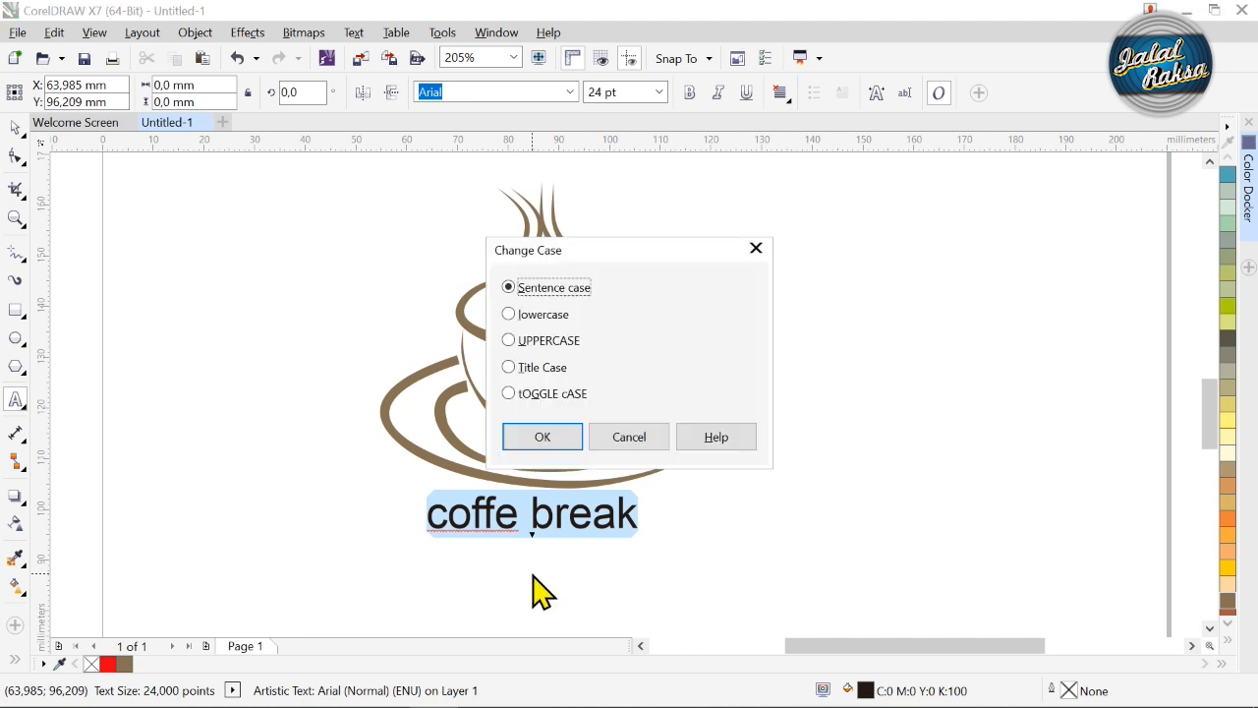
click(508, 368)
click(554, 434)
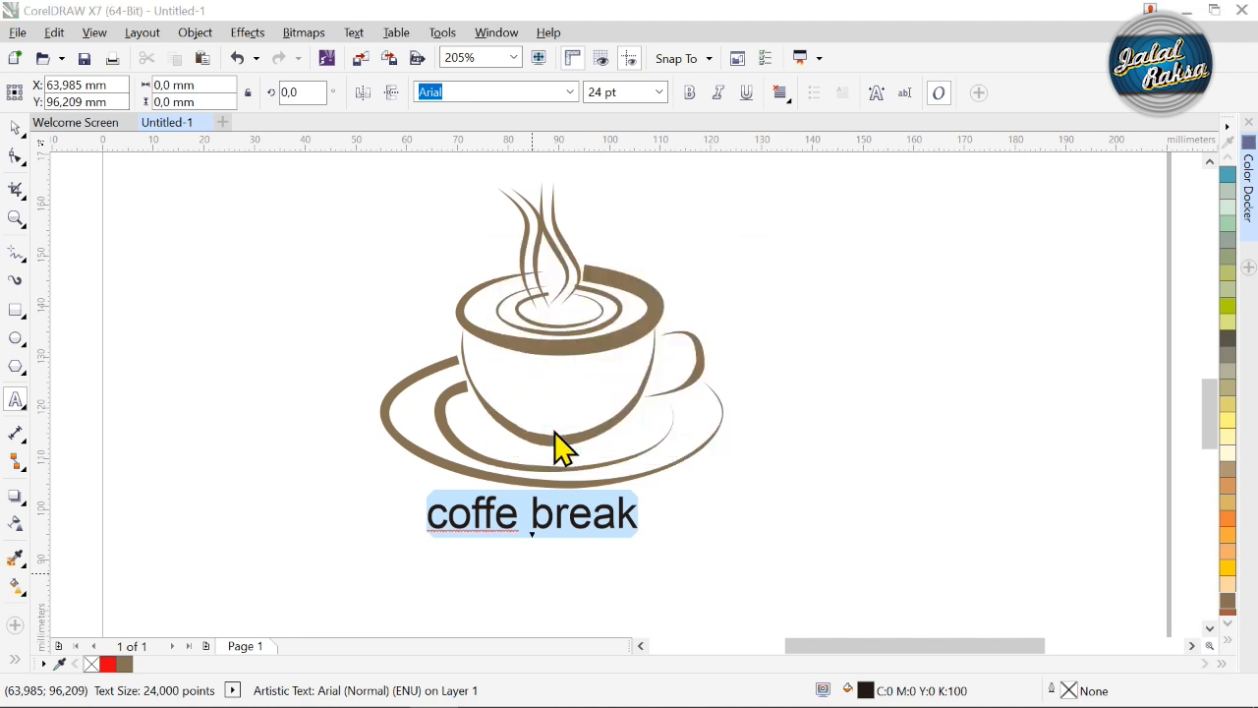
Set the font of the Coffe Break text to Bauhaus 93.
click(15, 129)
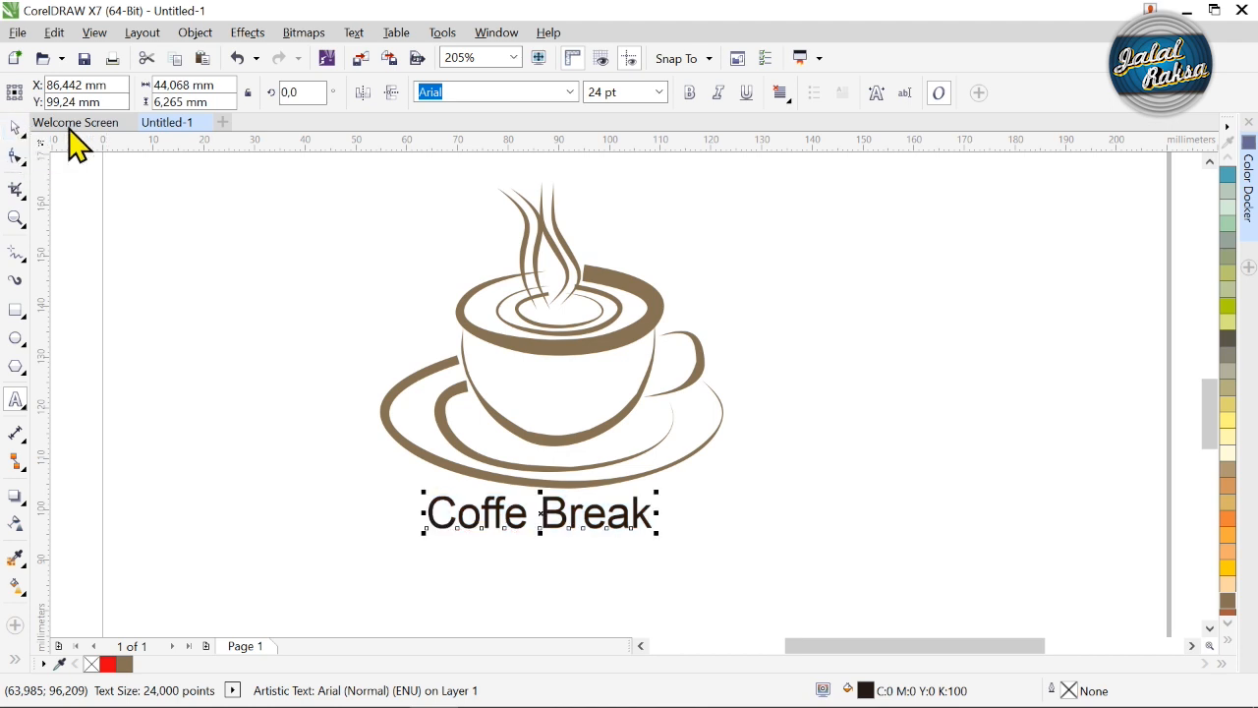
click(570, 92)
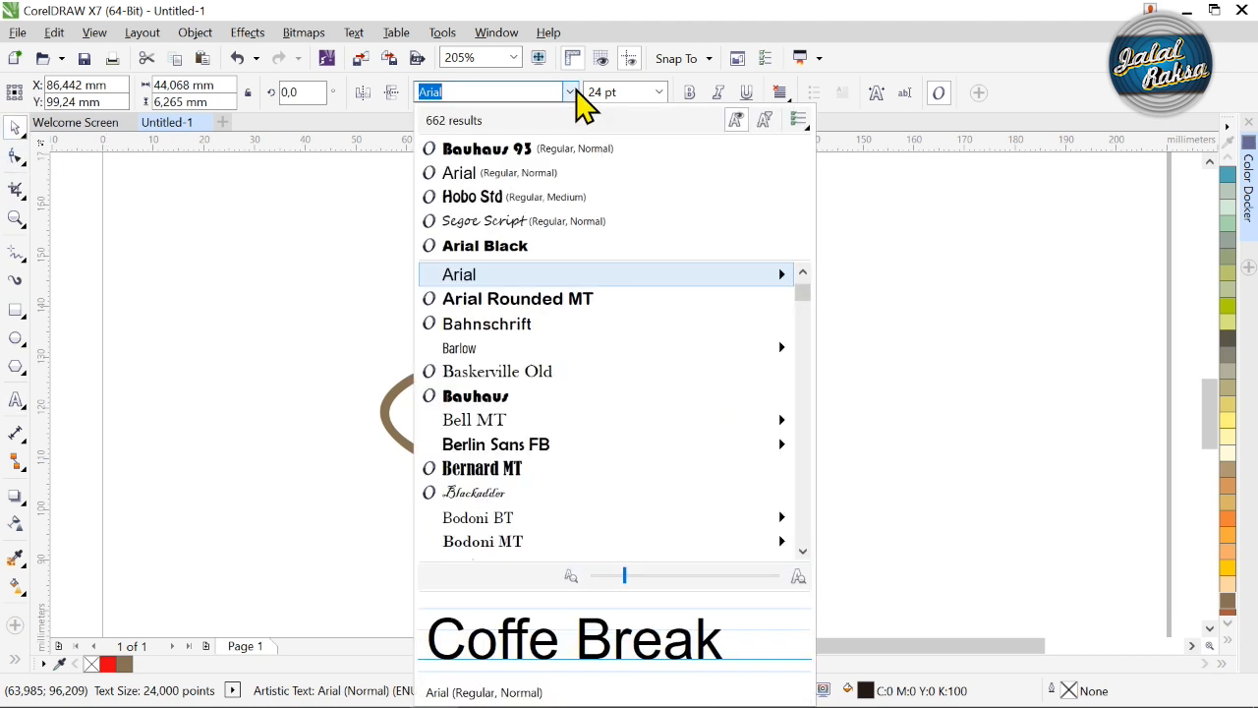
click(526, 158)
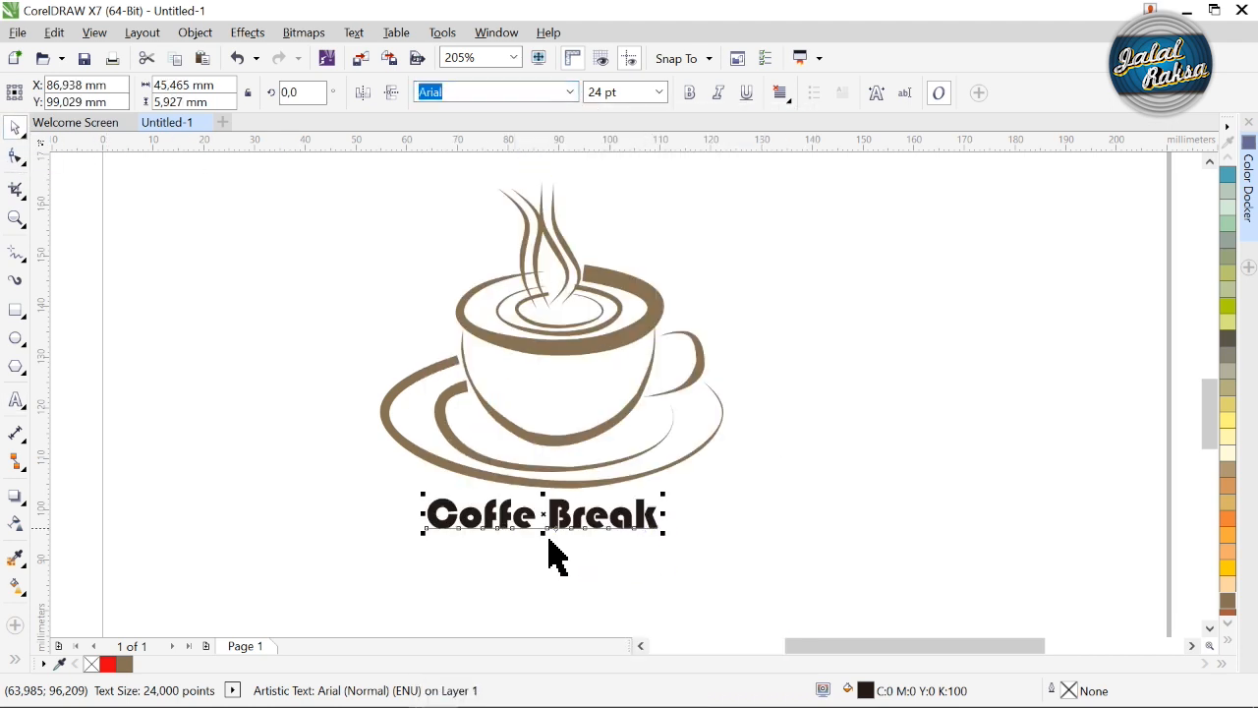
Enlarge the Coffe Break text to about 72 mm wide, centred below the saucer, and fill it with Walnut.
drag(565, 536, 563, 559)
drag(680, 539, 731, 503)
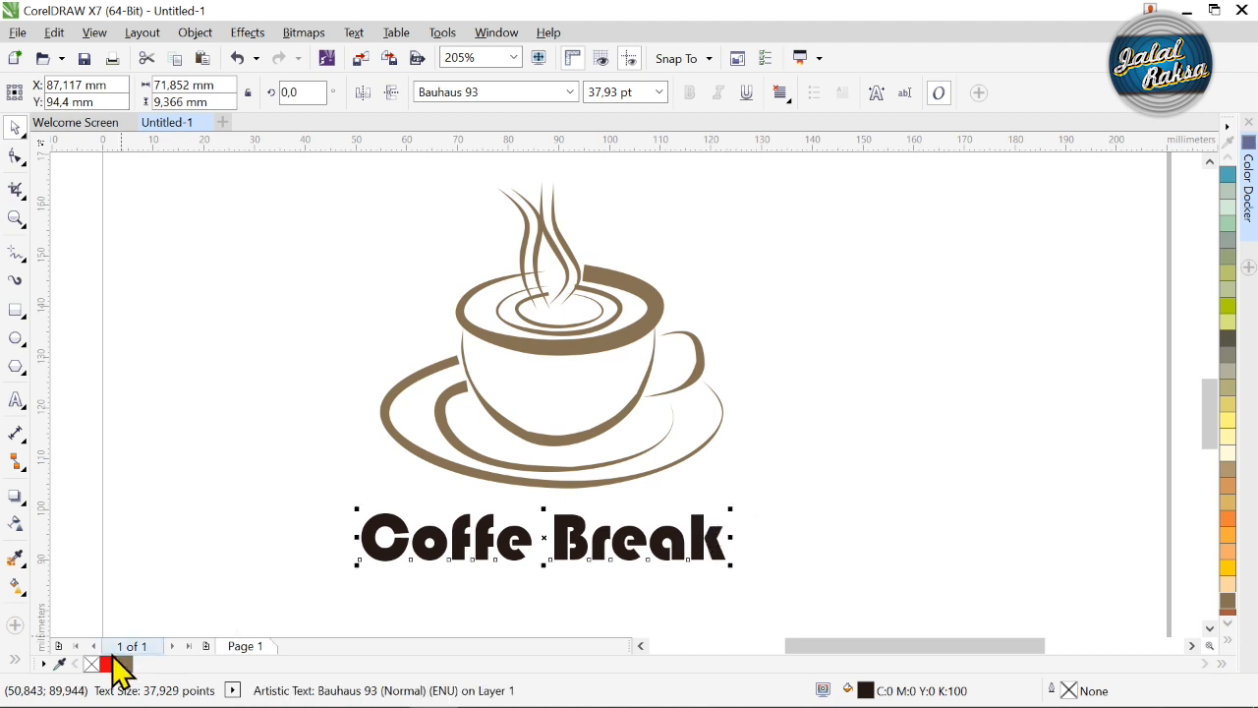
click(125, 664)
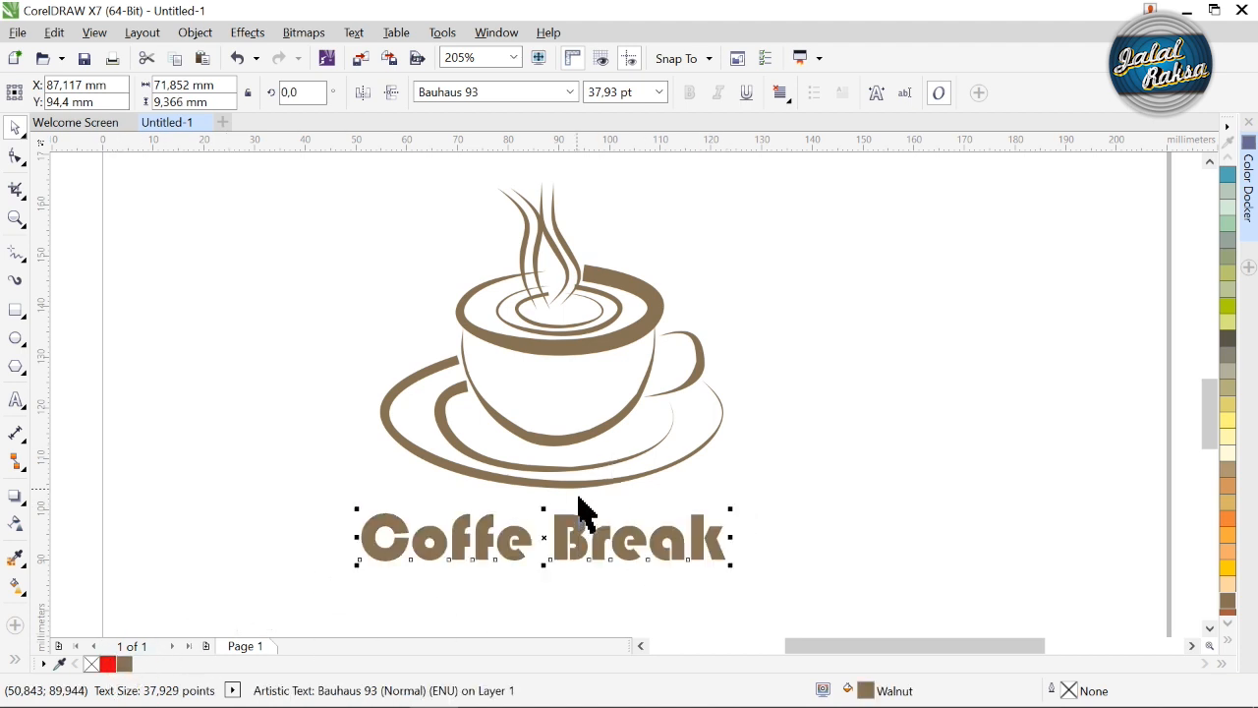